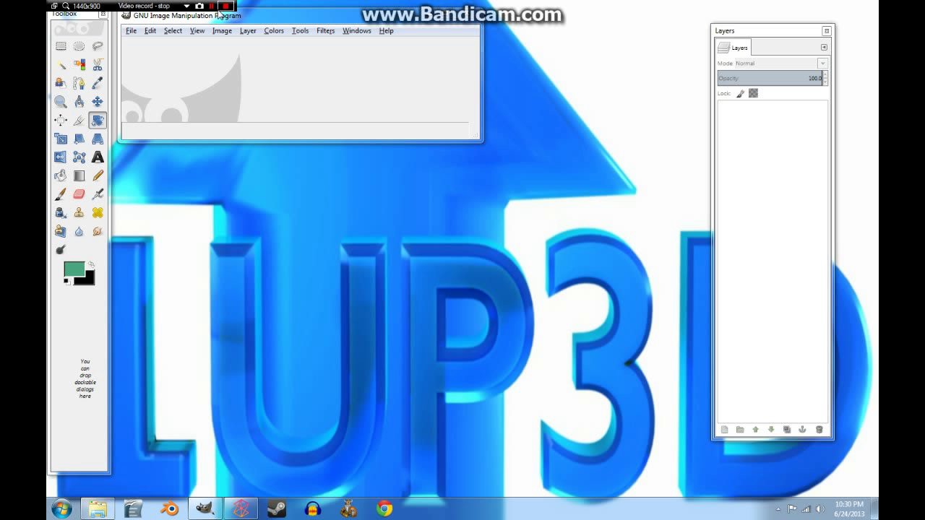
Create a new 800×800 px image with the background filled with transparency.
{"action": "left_click", "coordinate": [131, 31]}
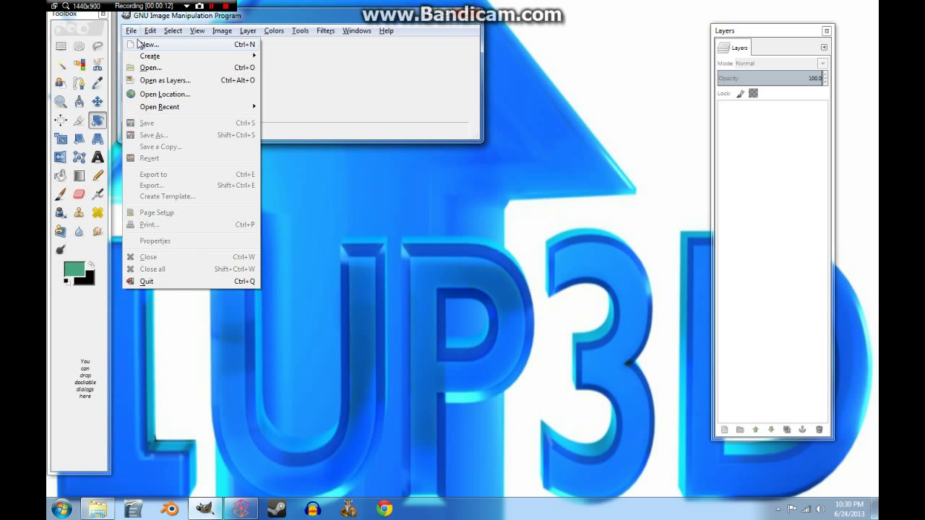
{"action": "left_click", "coordinate": [137, 44]}
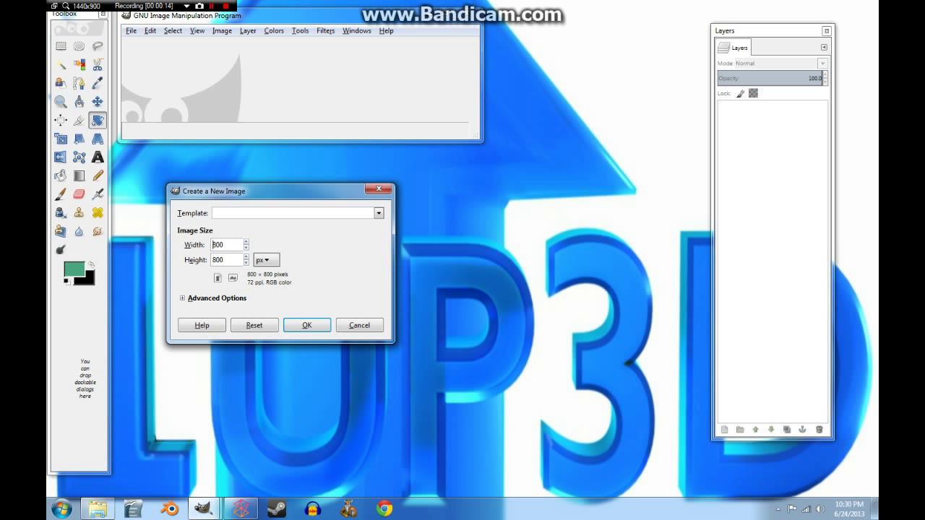
{"action": "left_click", "coordinate": [182, 298]}
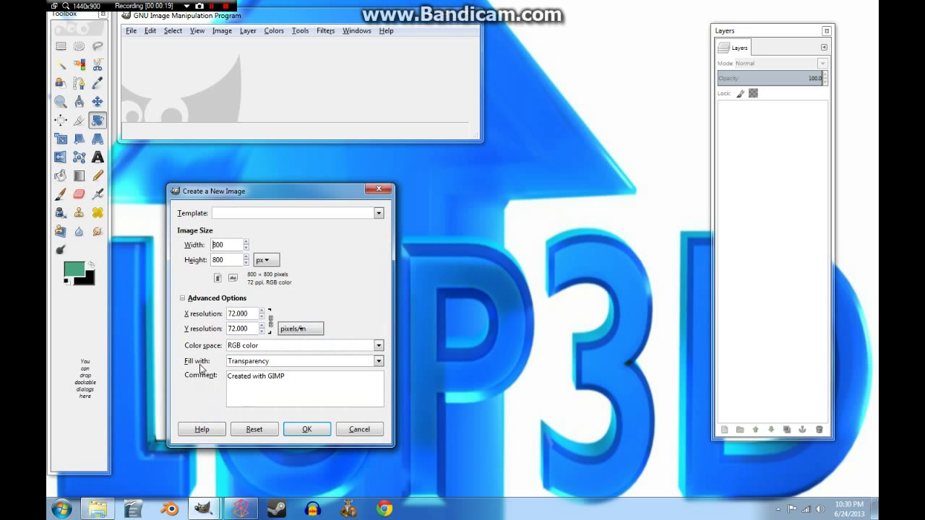
{"action": "left_click", "coordinate": [289, 429]}
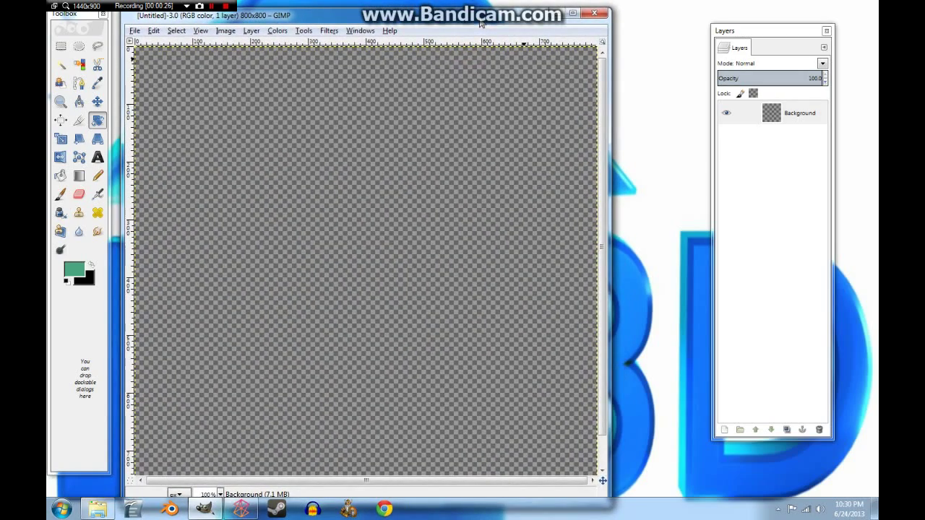
Enlarge the image window and bucket-fill the transparent canvas with the green foreground colour.
{"action": "mouse_move", "coordinate": [481, 10]}
{"action": "left_mouse_down"}
{"action": "mouse_move", "coordinate": [477, 35]}
{"action": "mouse_move", "coordinate": [472, 15]}
{"action": "left_mouse_up"}
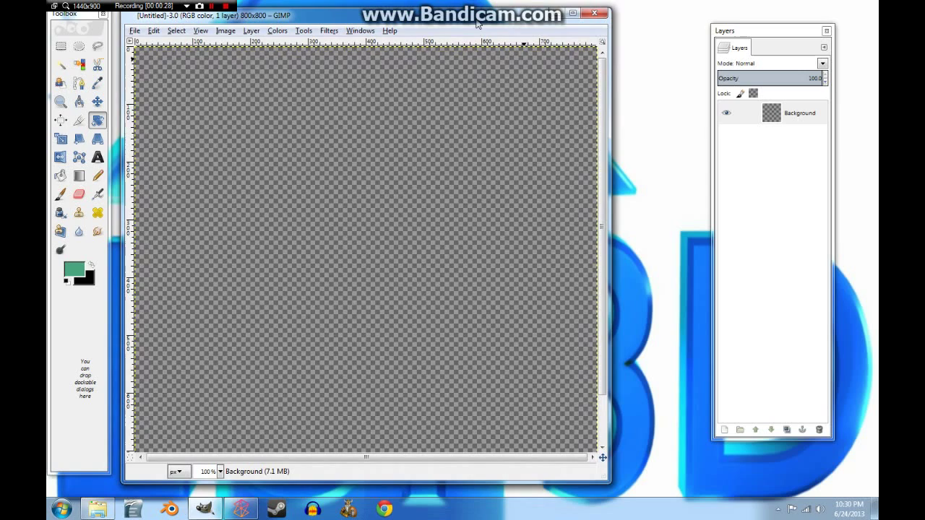
{"action": "left_click_drag", "start_coordinate": [595, 475], "coordinate": [688, 491]}
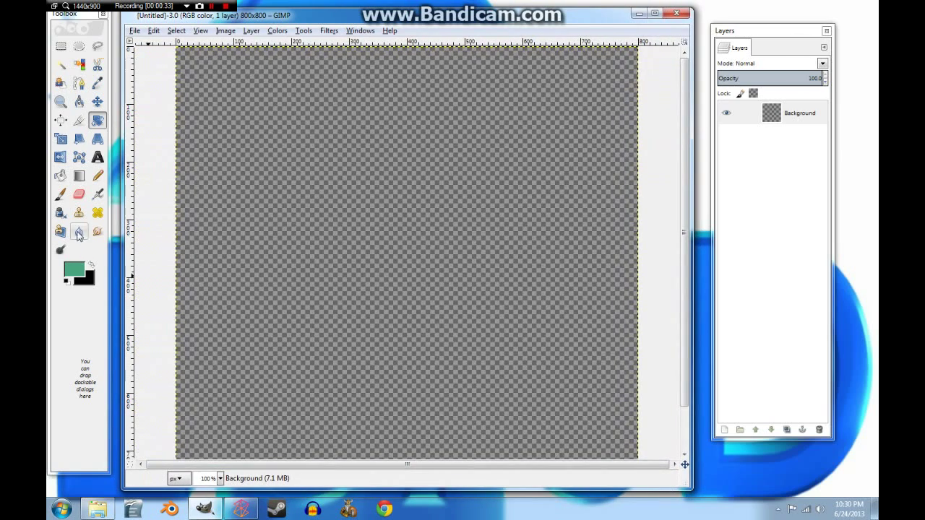
{"action": "left_click", "coordinate": [60, 176]}
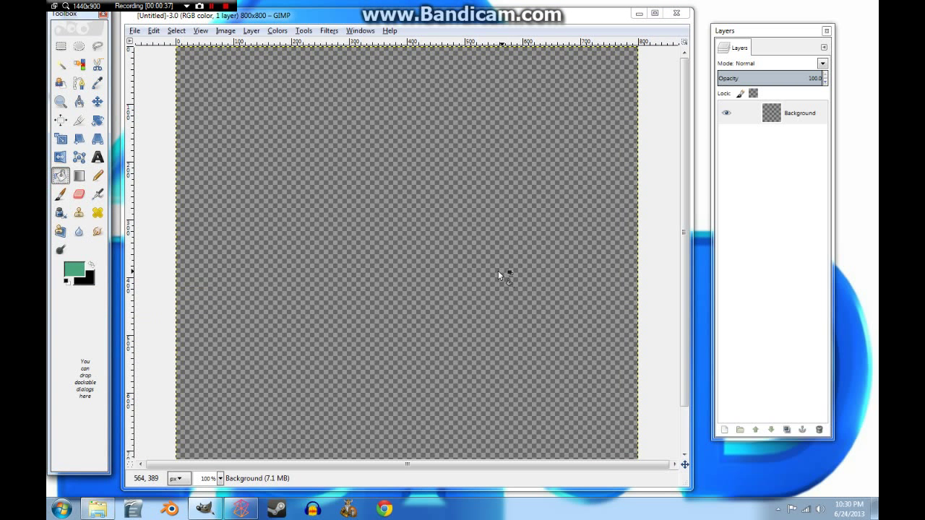
{"action": "left_click", "coordinate": [425, 272]}
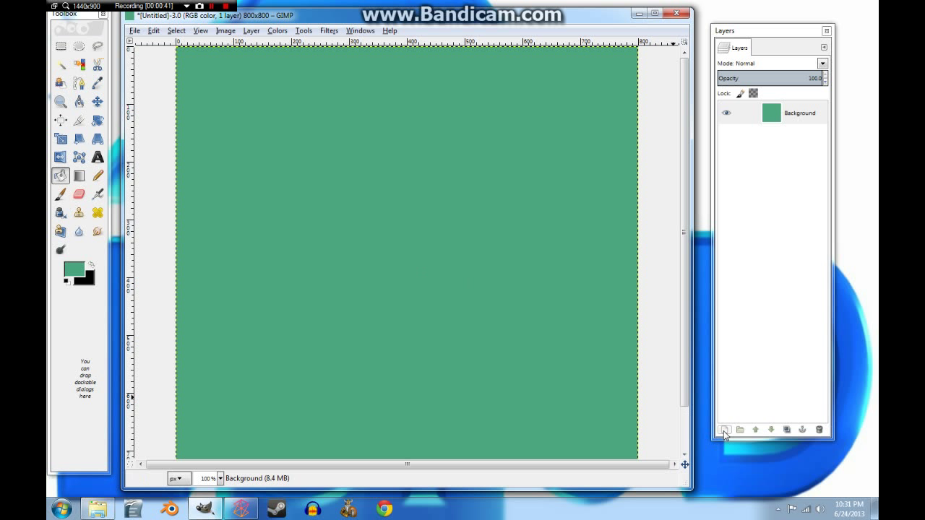
Duplicate the green layer, view at 50%, and clear a freehand scribble selection from the copy.
{"action": "left_click", "coordinate": [787, 429]}
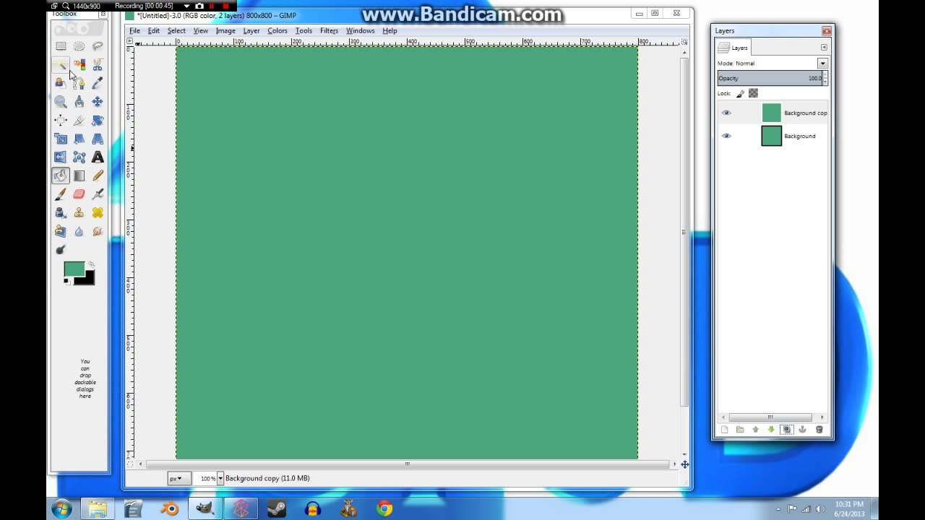
{"action": "left_click", "coordinate": [97, 45]}
{"action": "left_click", "coordinate": [220, 478]}
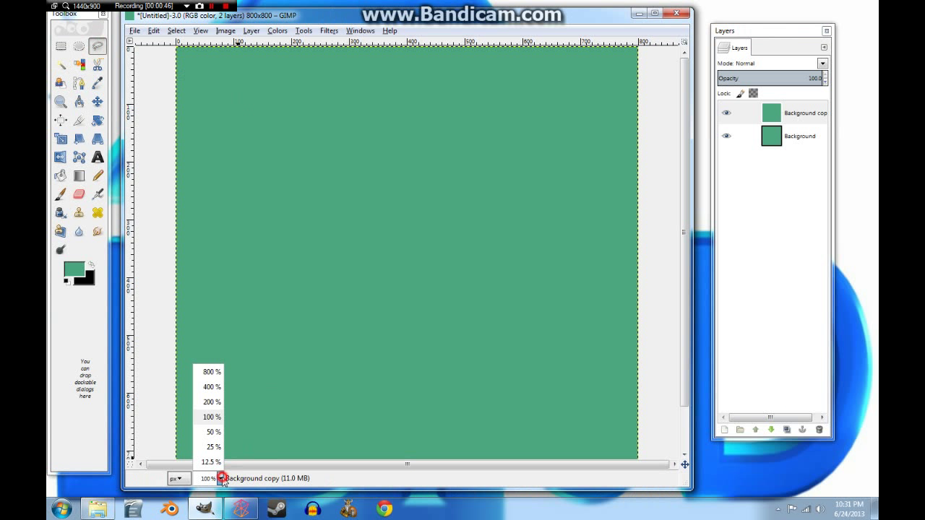
{"action": "left_click", "coordinate": [214, 432]}
{"action": "mouse_move", "coordinate": [327, 118]}
{"action": "left_mouse_down"}
{"action": "mouse_move", "coordinate": [504, 209]}
{"action": "mouse_move", "coordinate": [401, 349]}
{"action": "mouse_move", "coordinate": [490, 371]}
{"action": "mouse_move", "coordinate": [443, 188]}
{"action": "mouse_move", "coordinate": [364, 226]}
{"action": "mouse_move", "coordinate": [446, 383]}
{"action": "mouse_move", "coordinate": [435, 357]}
{"action": "mouse_move", "coordinate": [495, 164]}
{"action": "mouse_move", "coordinate": [525, 170]}
{"action": "mouse_move", "coordinate": [403, 173]}
{"action": "left_mouse_up"}
{"action": "key", "text": "Return"}
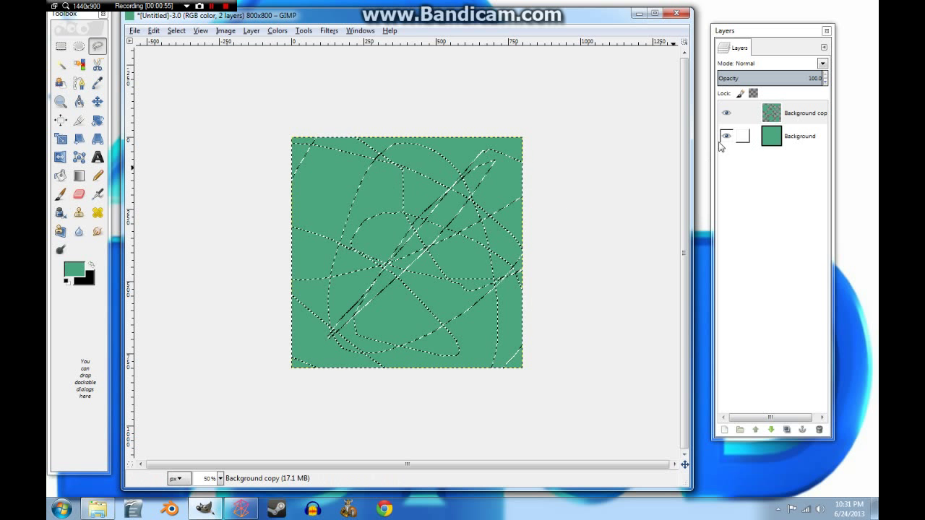
{"action": "key", "text": "ctrl+shift+a"}
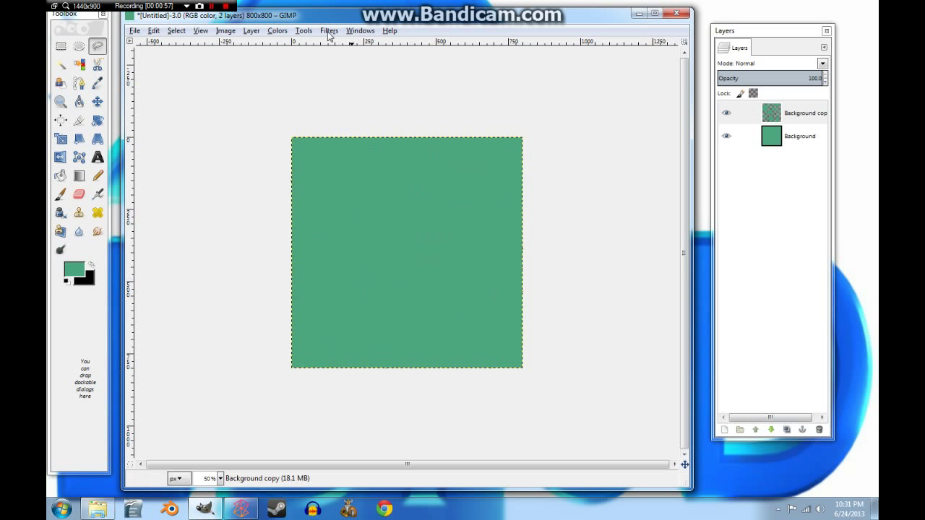
Apply a Gaussian Blur with radius 200 horizontally and vertically to the copy.
{"action": "left_click", "coordinate": [328, 30]}
{"action": "left_click", "coordinate": [354, 99]}
{"action": "left_click", "coordinate": [546, 109]}
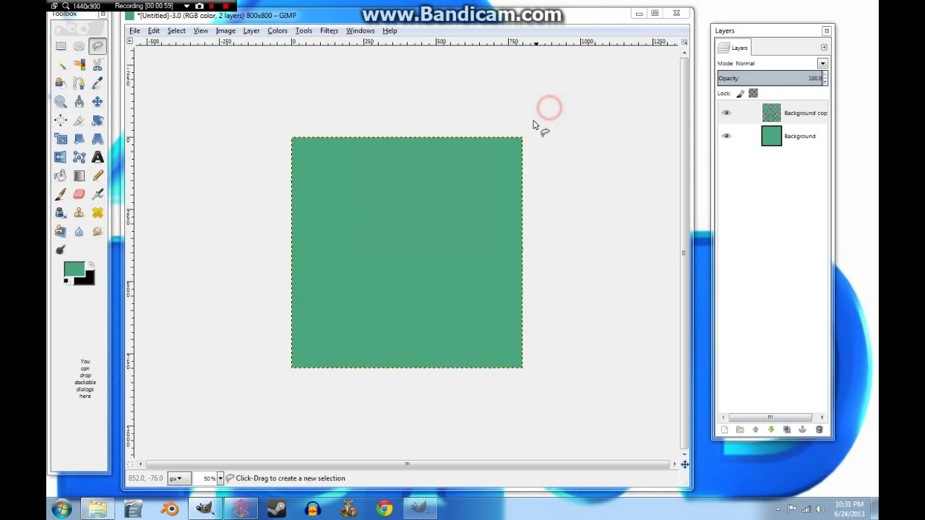
{"action": "key", "text": "Tab"}
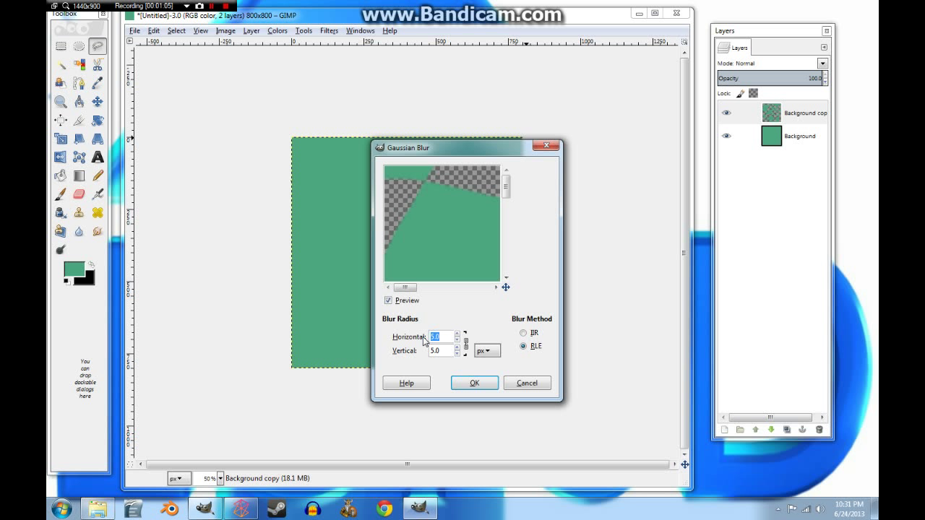
{"action": "type", "text": "200"}
{"action": "key", "text": "Tab"}
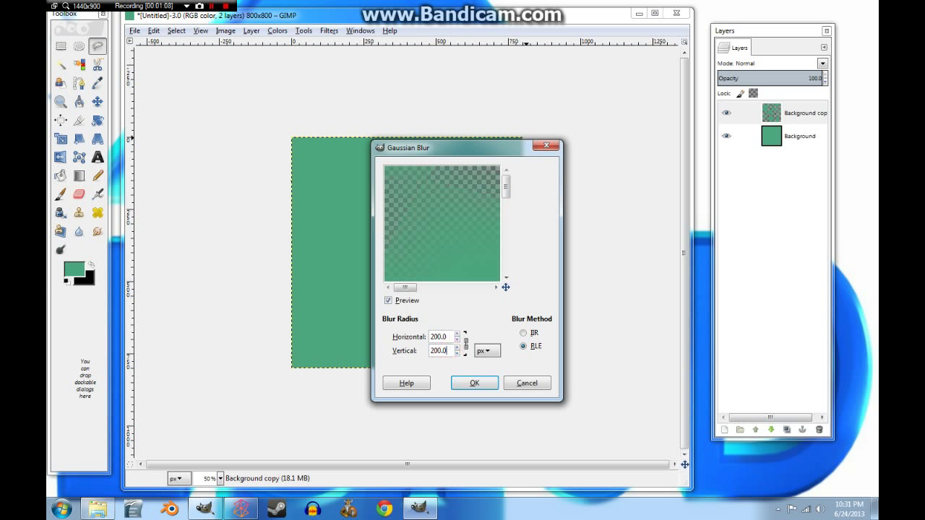
{"action": "left_click", "coordinate": [474, 383]}
Add HSV Noise with Hue 15 and Saturation 19 to the blurred green copy.
{"action": "left_click", "coordinate": [329, 30]}
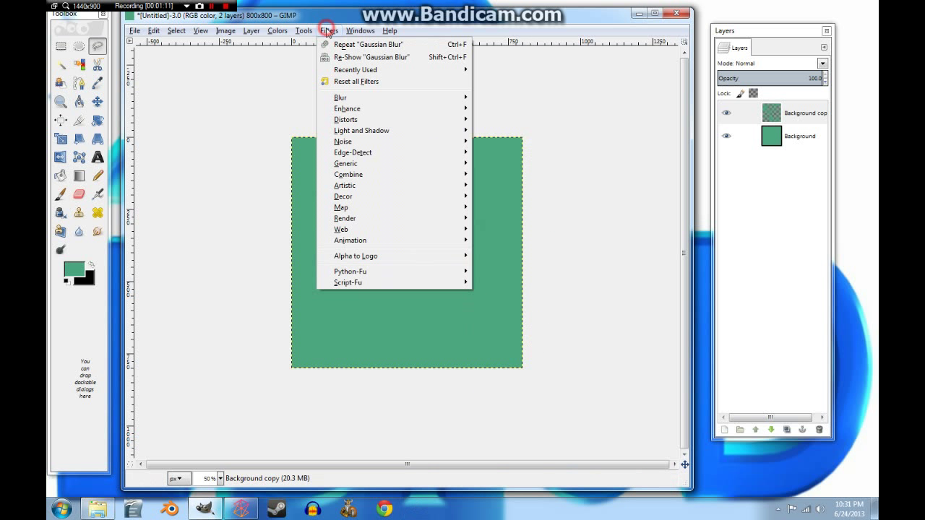
{"action": "mouse_move", "coordinate": [384, 142]}
{"action": "left_click", "coordinate": [502, 142]}
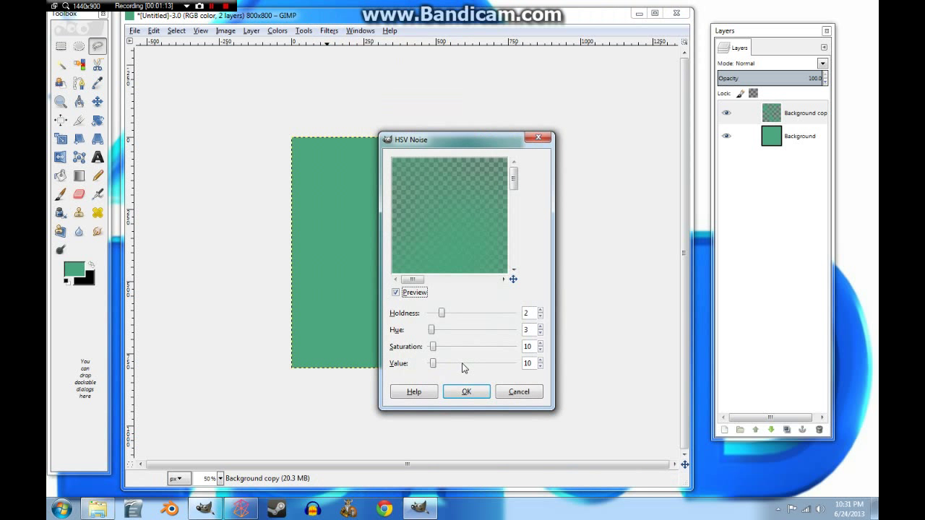
{"action": "left_click_drag", "start_coordinate": [432, 329], "coordinate": [439, 364]}
{"action": "left_click", "coordinate": [451, 391]}
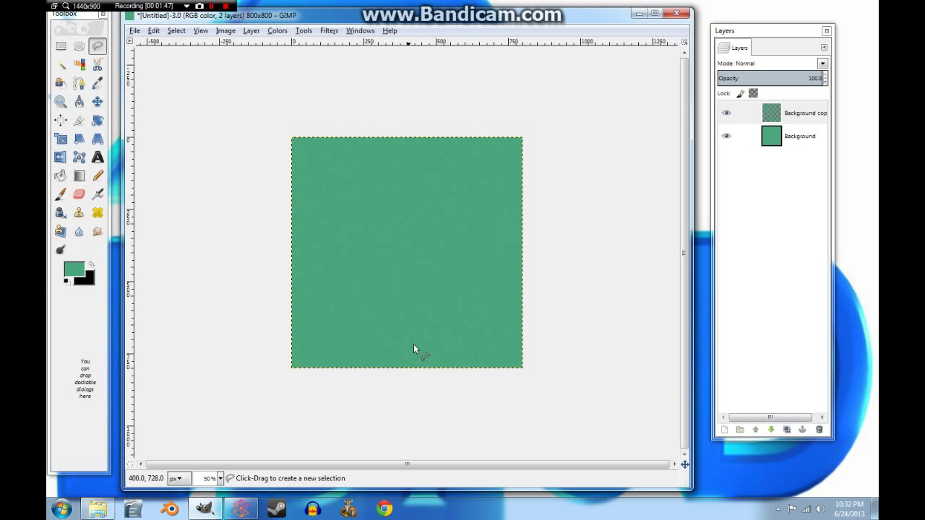
{"action": "left_click", "coordinate": [252, 32]}
Merge the copy down into Background and add a new transparent layer named Layer.
{"action": "left_click", "coordinate": [274, 106]}
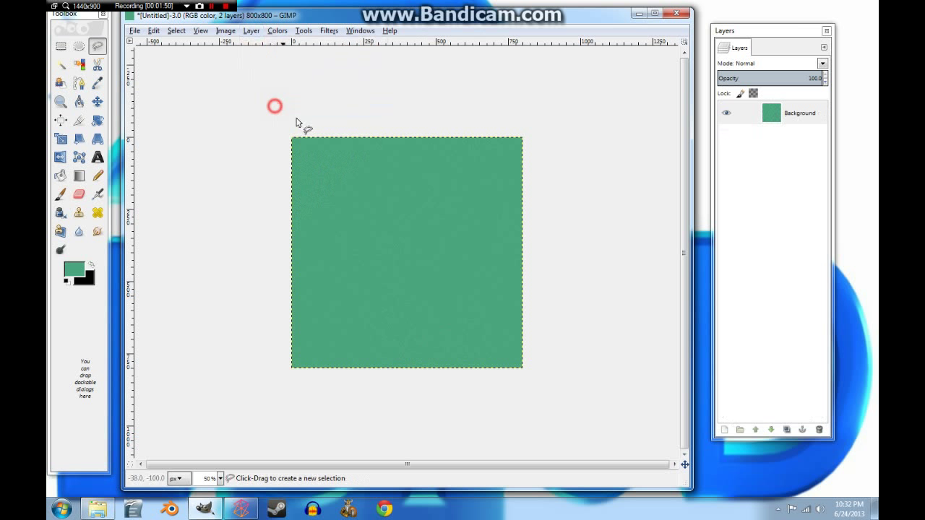
{"action": "left_click", "coordinate": [724, 429]}
{"action": "left_click", "coordinate": [250, 304]}
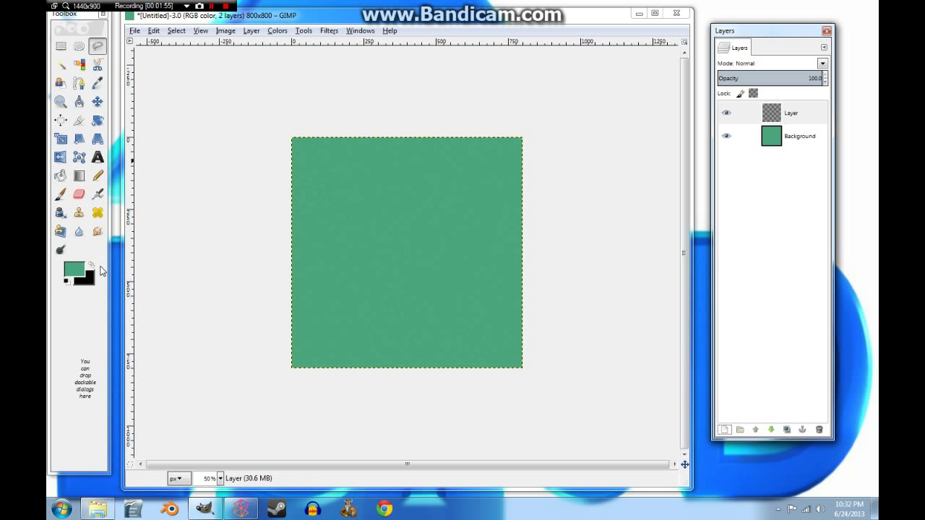
Make white the foreground colour and bucket-fill the new layer solid white.
{"action": "left_click", "coordinate": [66, 280]}
{"action": "left_click", "coordinate": [90, 265]}
{"action": "left_click", "coordinate": [75, 270]}
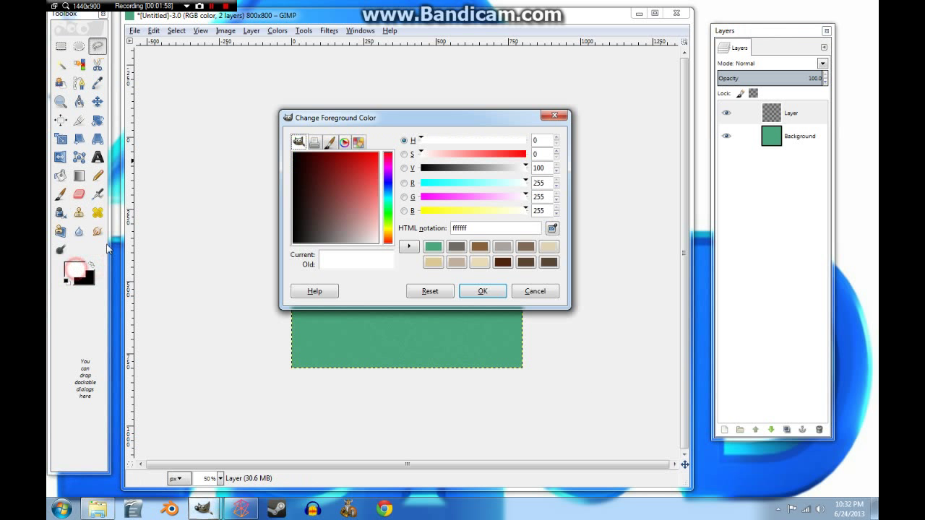
{"action": "left_click", "coordinate": [482, 291]}
{"action": "left_click", "coordinate": [60, 175]}
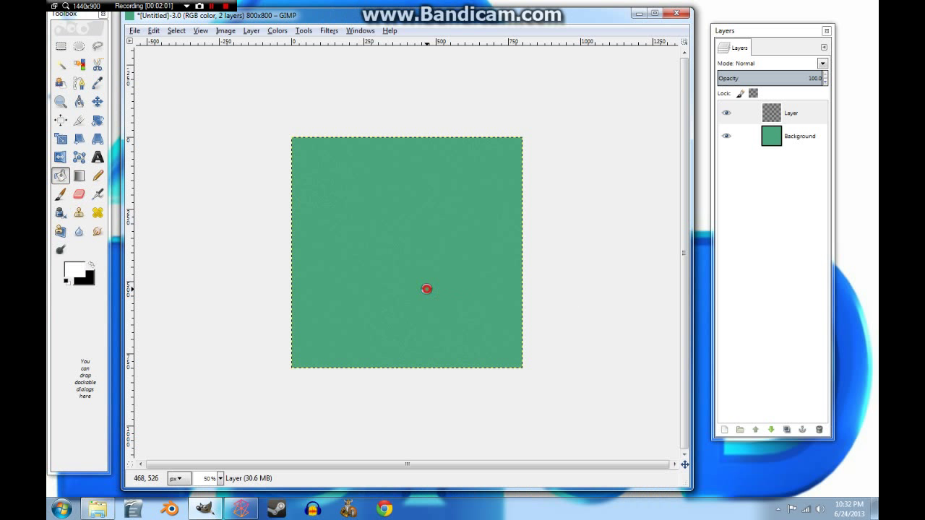
{"action": "left_click", "coordinate": [426, 289]}
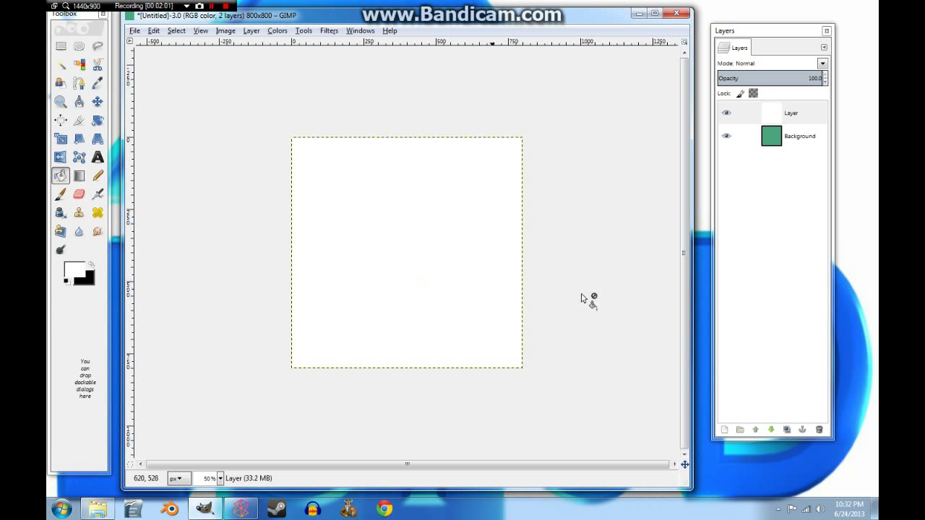
Run Erase Every Other Row on the white layer with Columns and Odd lines, creating vertical stripes.
{"action": "left_click", "coordinate": [327, 32]}
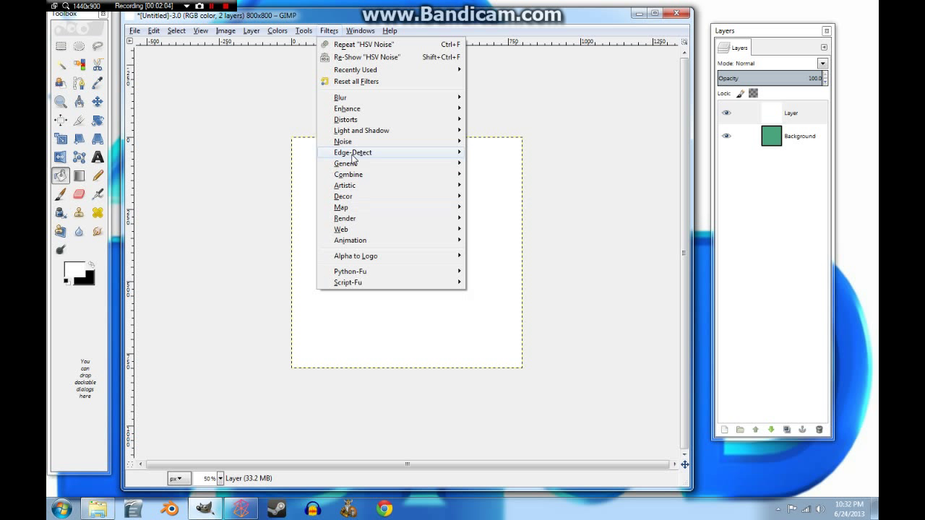
{"action": "left_click", "coordinate": [510, 175]}
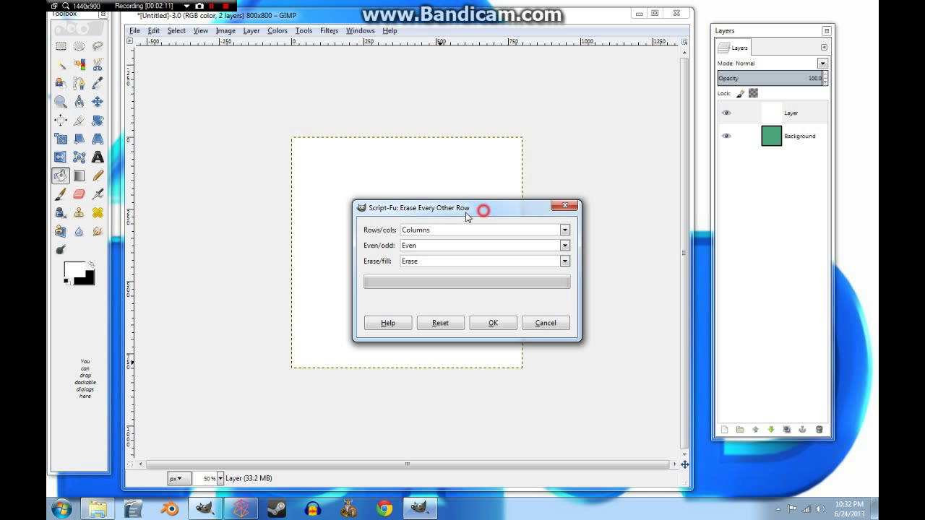
{"action": "left_click_drag", "start_coordinate": [481, 210], "coordinate": [455, 213]}
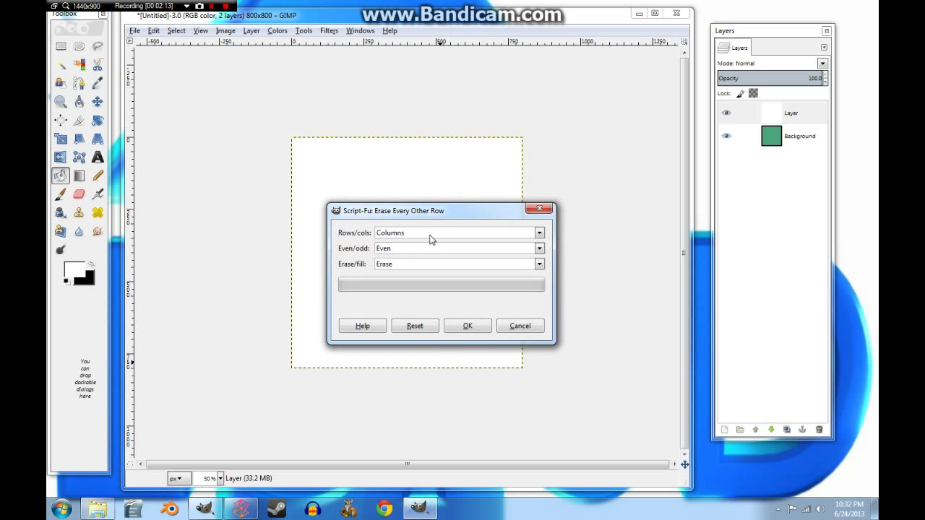
{"action": "left_click", "coordinate": [539, 235]}
{"action": "left_click", "coordinate": [446, 261]}
{"action": "left_click", "coordinate": [539, 248]}
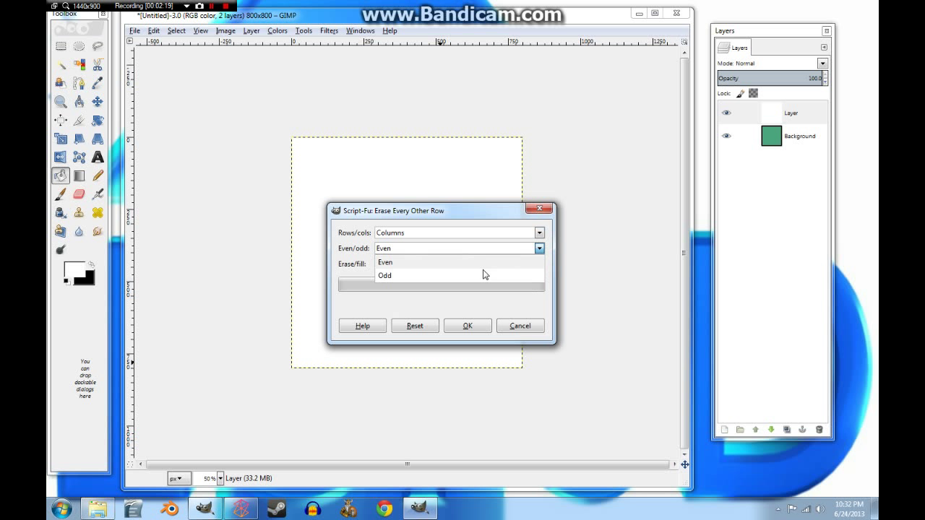
{"action": "left_click", "coordinate": [411, 276]}
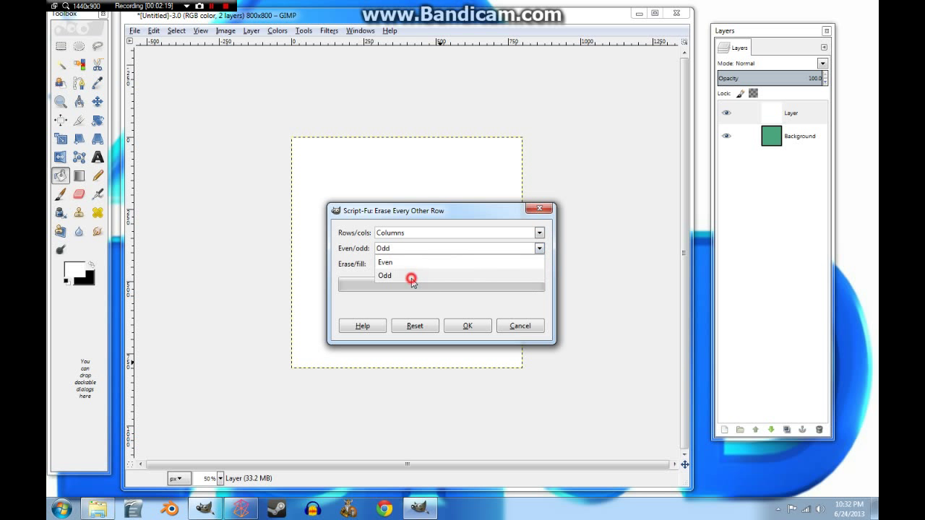
{"action": "left_click", "coordinate": [468, 326]}
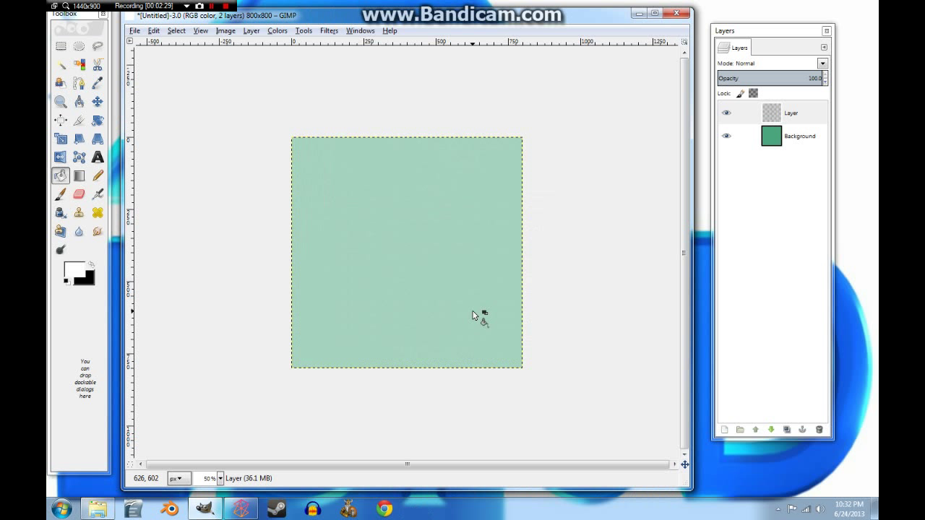
{"action": "left_click", "coordinate": [220, 478]}
{"action": "left_click", "coordinate": [209, 417]}
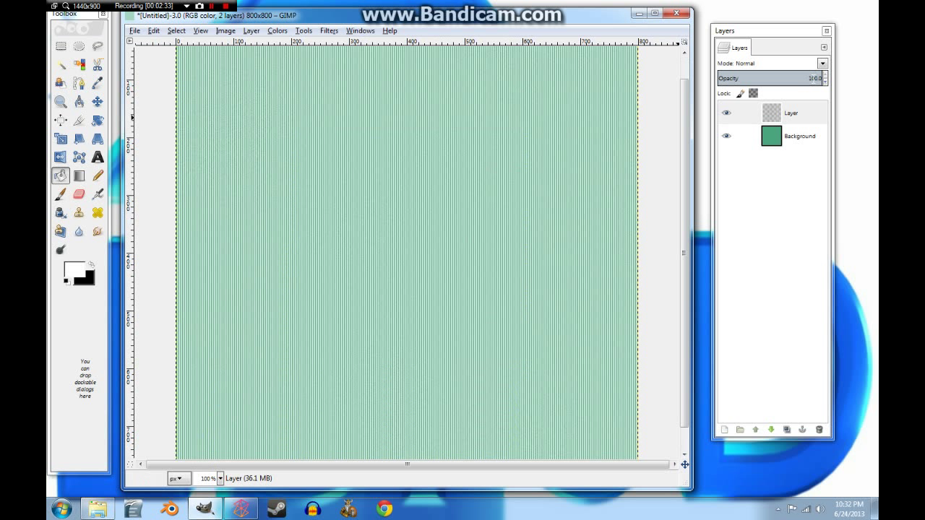
{"action": "left_click", "coordinate": [825, 82]}
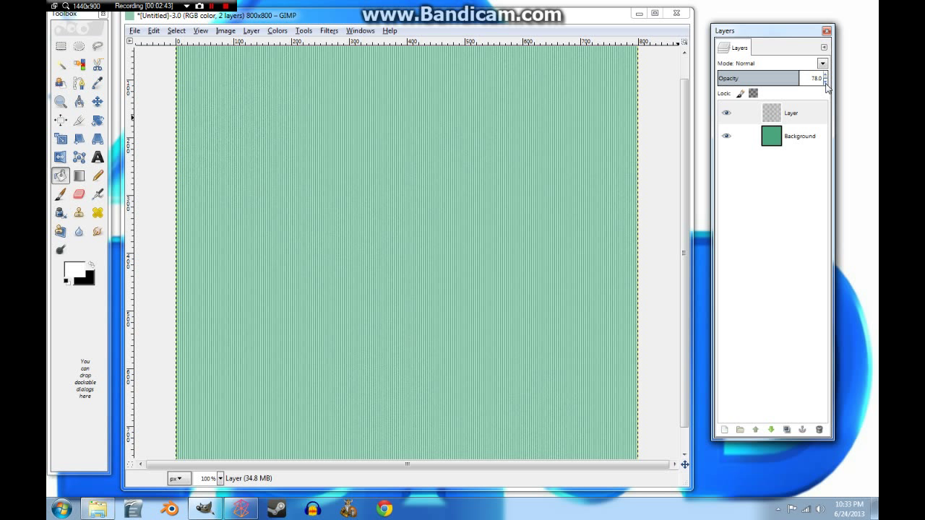
{"action": "left_click", "coordinate": [826, 84]}
{"action": "left_click", "coordinate": [826, 84]}
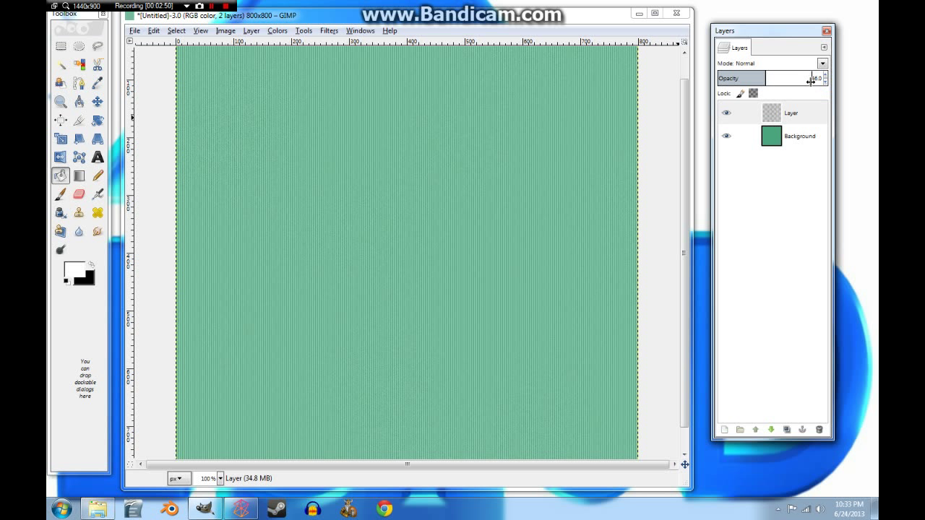
{"action": "left_click", "coordinate": [826, 76]}
{"action": "left_click", "coordinate": [826, 76]}
{"action": "left_click", "coordinate": [826, 76]}
{"action": "left_click", "coordinate": [826, 75]}
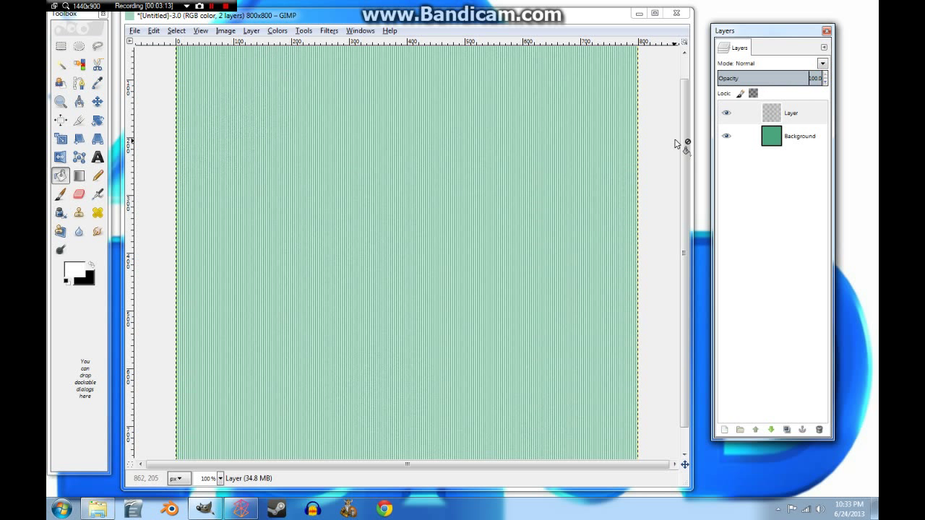
Hide the green Background and scale the striped layer to 1600 px wide.
{"action": "left_click", "coordinate": [726, 138]}
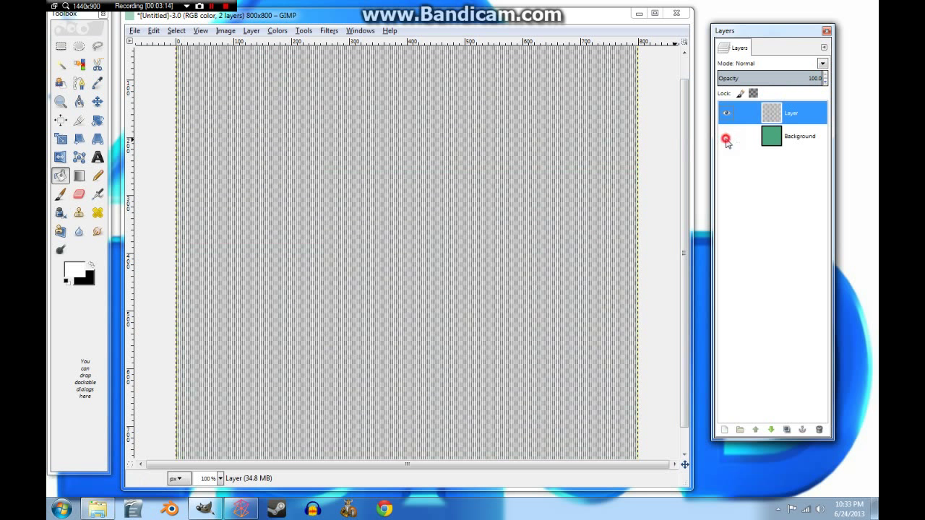
{"action": "left_click", "coordinate": [251, 33]}
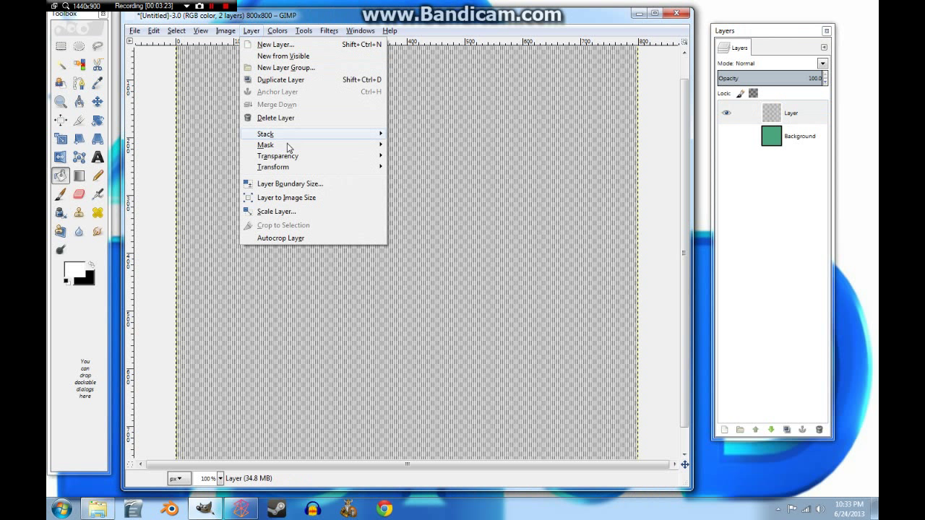
{"action": "left_click", "coordinate": [275, 211]}
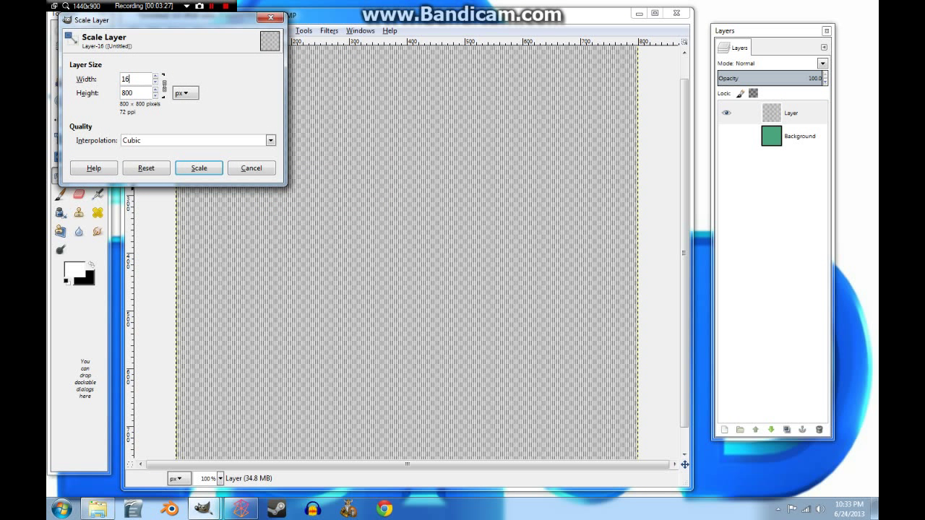
{"action": "type", "text": "1600"}
{"action": "left_click", "coordinate": [205, 167]}
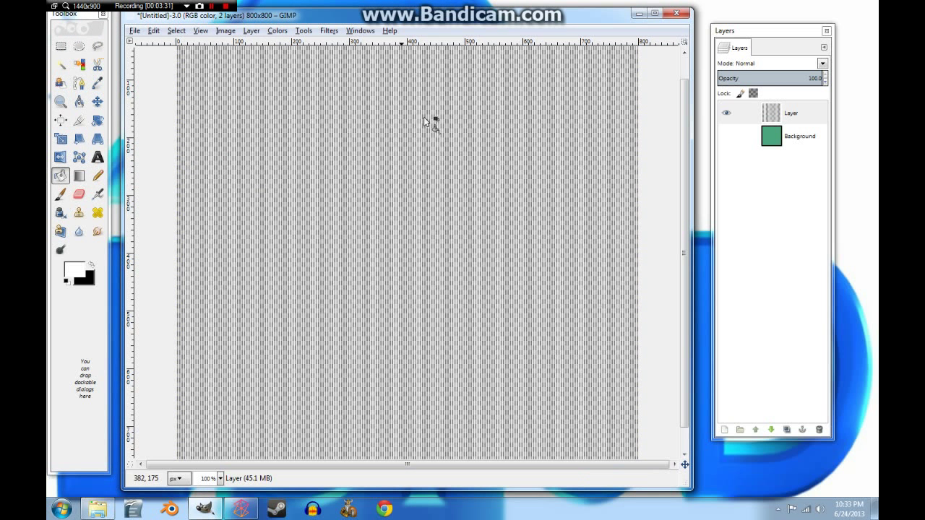
{"action": "left_click", "coordinate": [255, 31]}
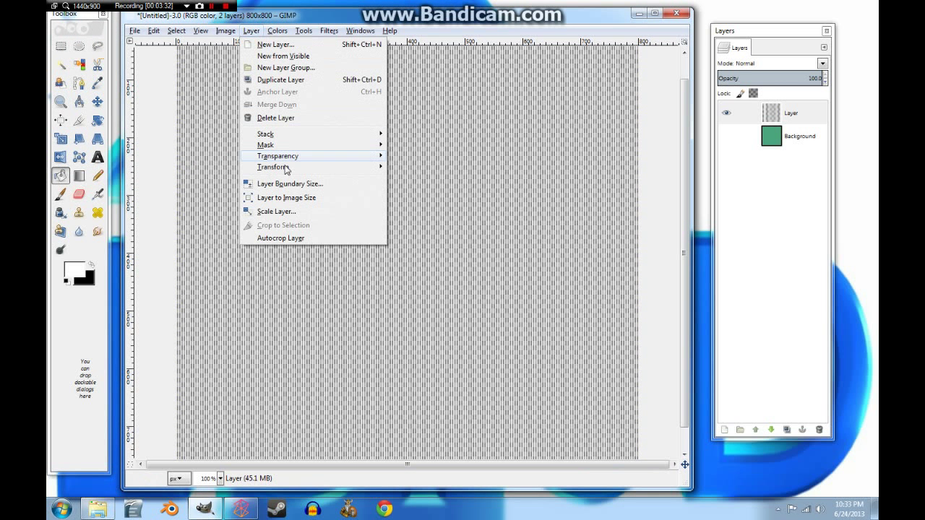
{"action": "mouse_move", "coordinate": [286, 171]}
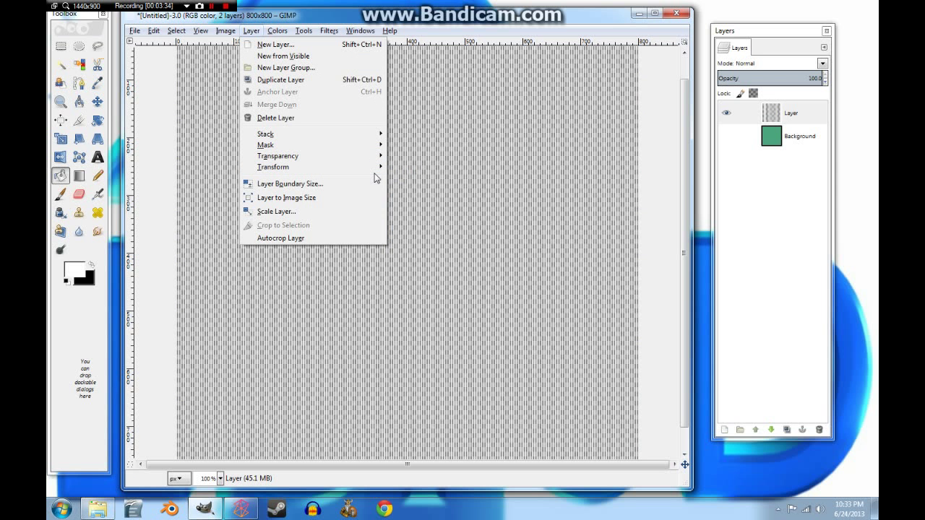
Rotate the striped layer 45° around its 400,400 centre.
{"action": "left_click", "coordinate": [410, 242]}
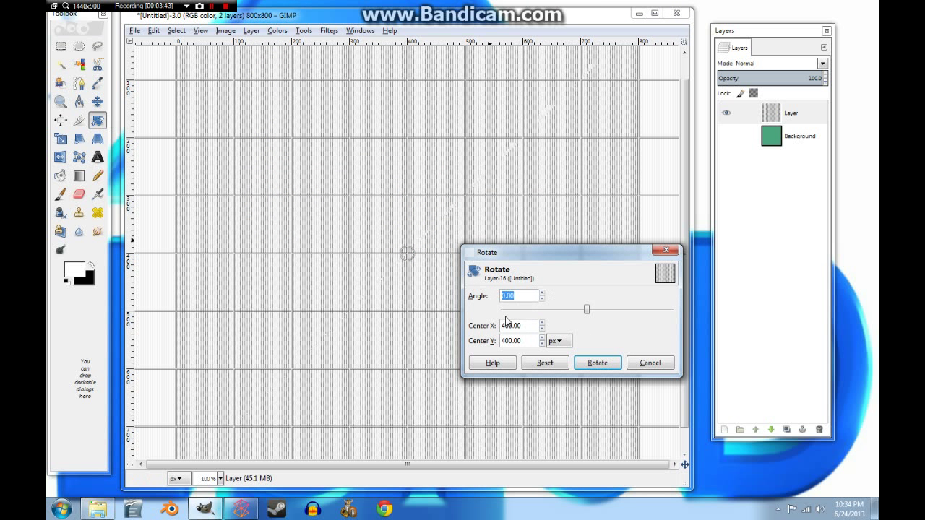
{"action": "left_click", "coordinate": [597, 363]}
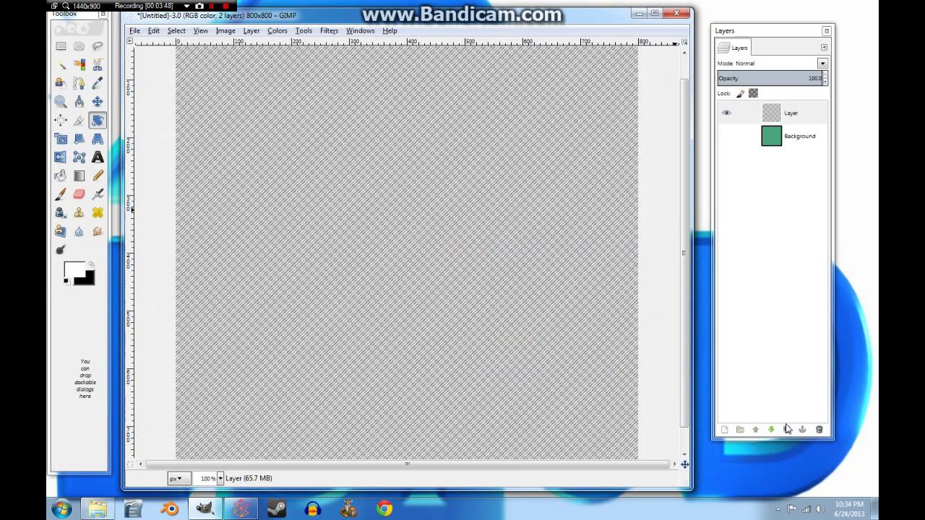
Duplicate the diagonal stripes as Layer copy and flip the copy horizontally into a criss-cross.
{"action": "left_click", "coordinate": [787, 430]}
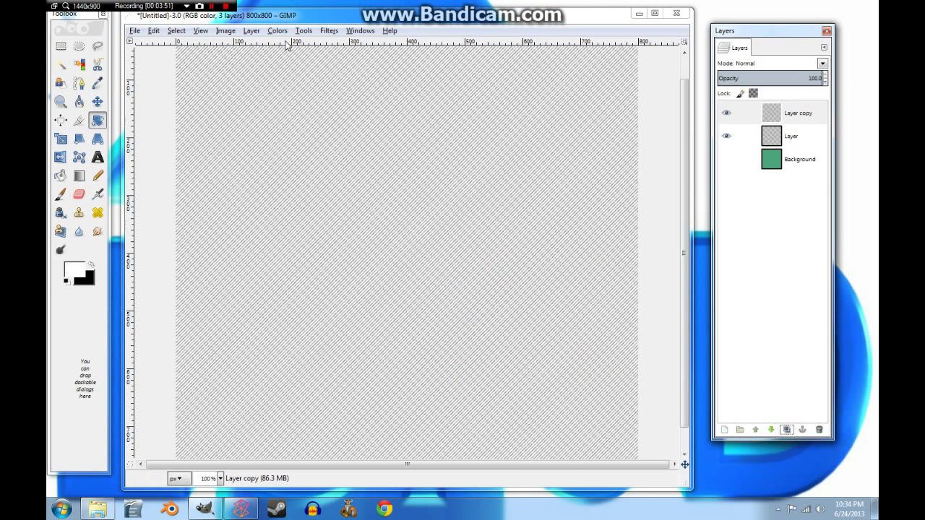
{"action": "left_click", "coordinate": [249, 31]}
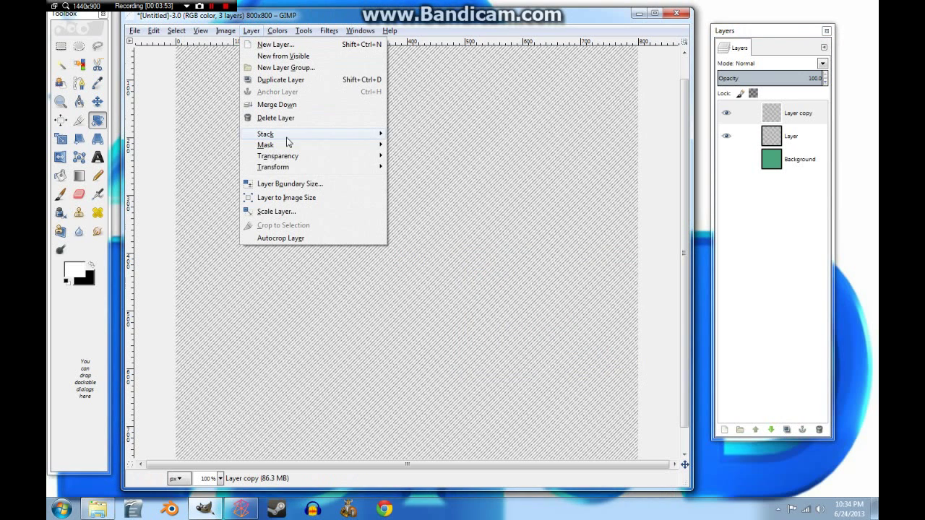
{"action": "left_click", "coordinate": [287, 168]}
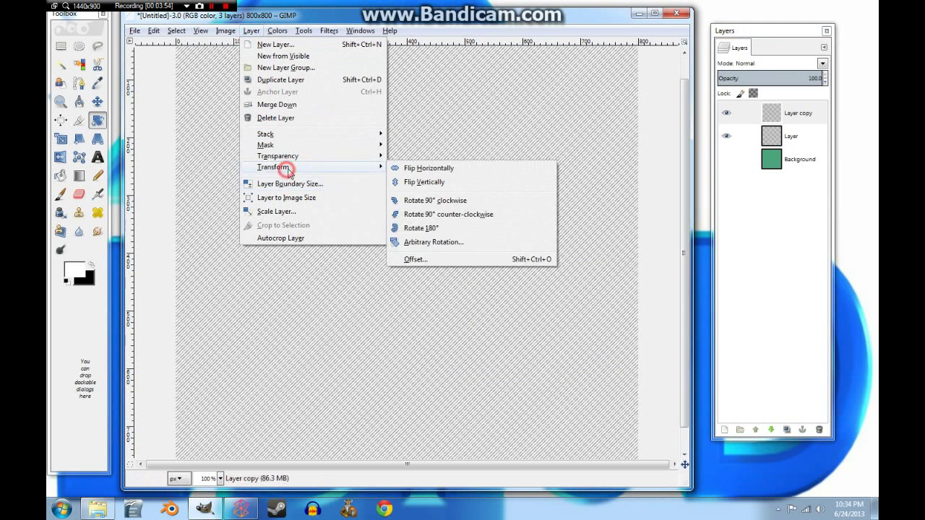
{"action": "left_click", "coordinate": [451, 171]}
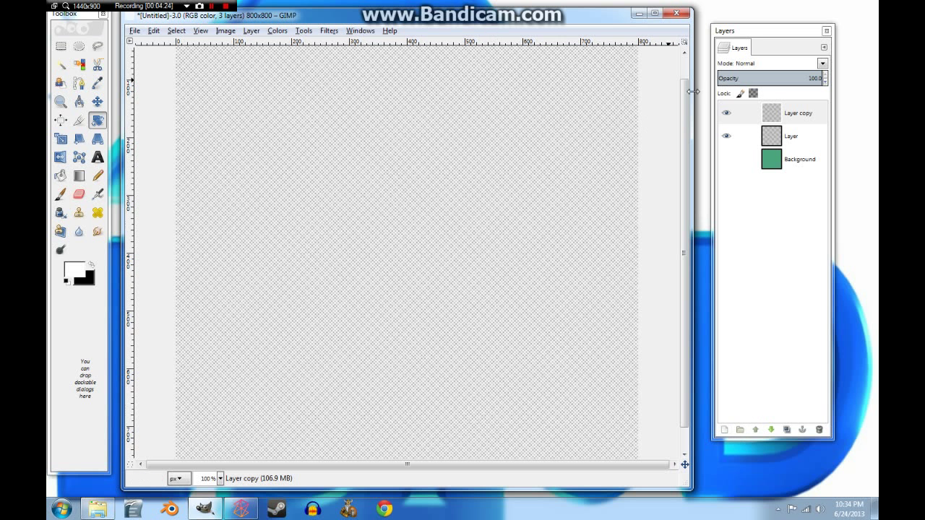
{"action": "left_click", "coordinate": [251, 32]}
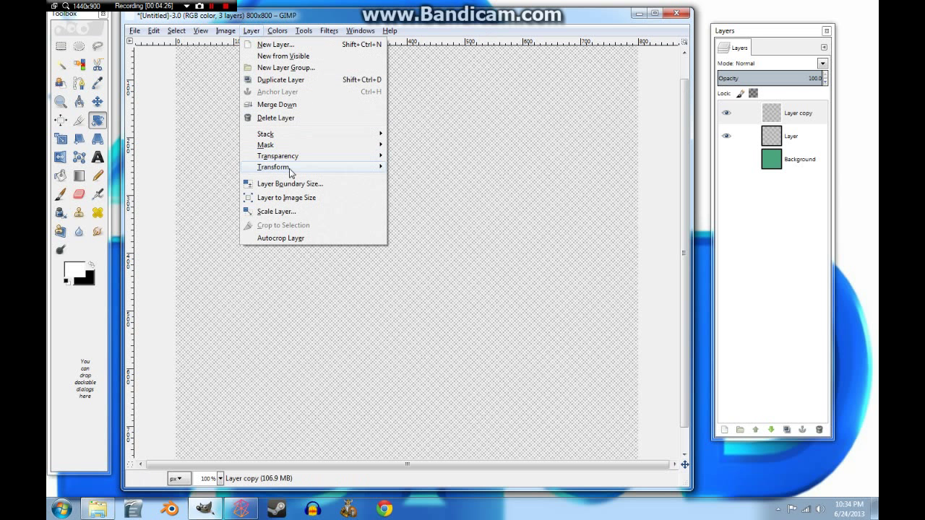
Merge the flipped copy down and resize the merged layer to the image size.
{"action": "left_click", "coordinate": [287, 106]}
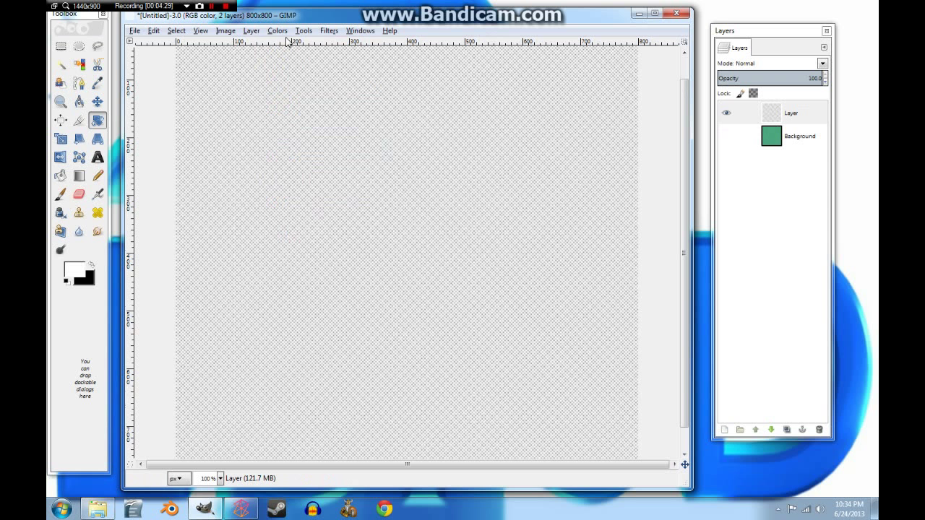
{"action": "left_click", "coordinate": [250, 31]}
{"action": "left_click", "coordinate": [286, 198]}
Add a new Layer #1 and bucket-fill it white.
{"action": "left_click", "coordinate": [724, 430]}
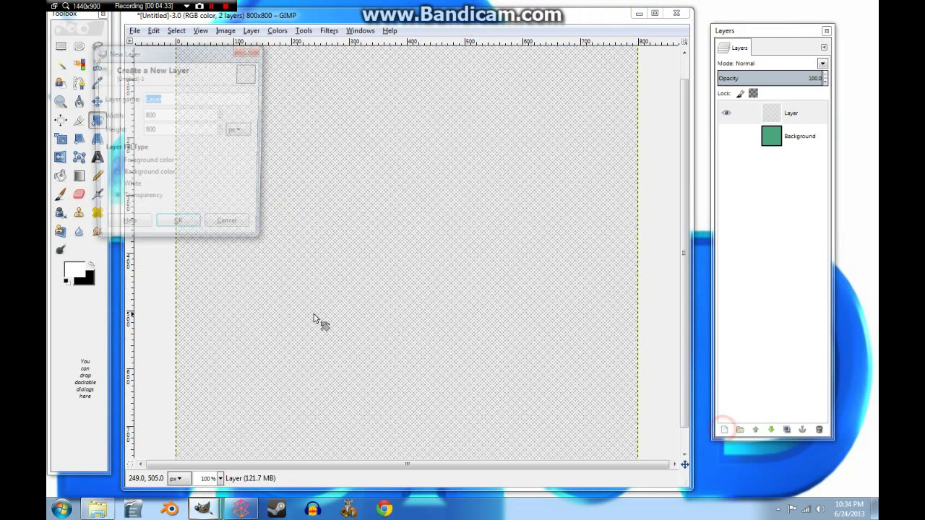
{"action": "left_click", "coordinate": [180, 228]}
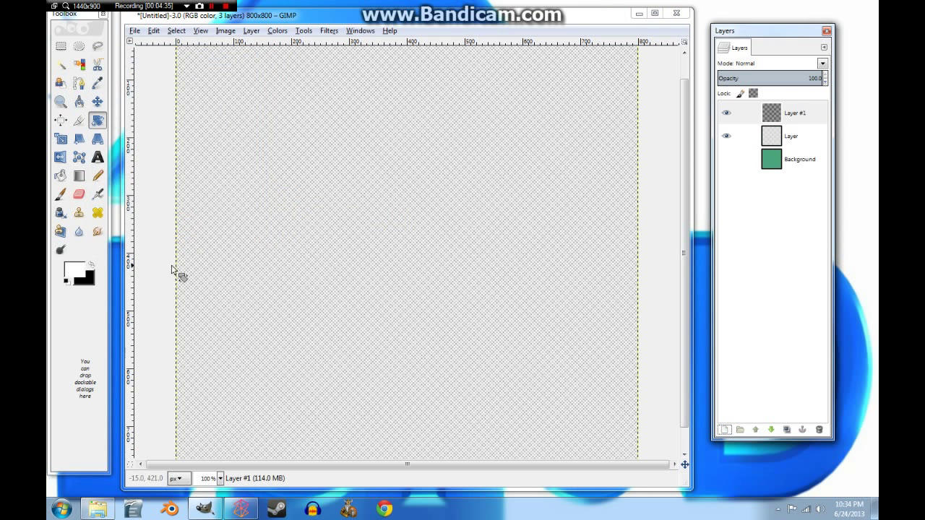
{"action": "left_click", "coordinate": [61, 176]}
{"action": "left_click", "coordinate": [254, 222]}
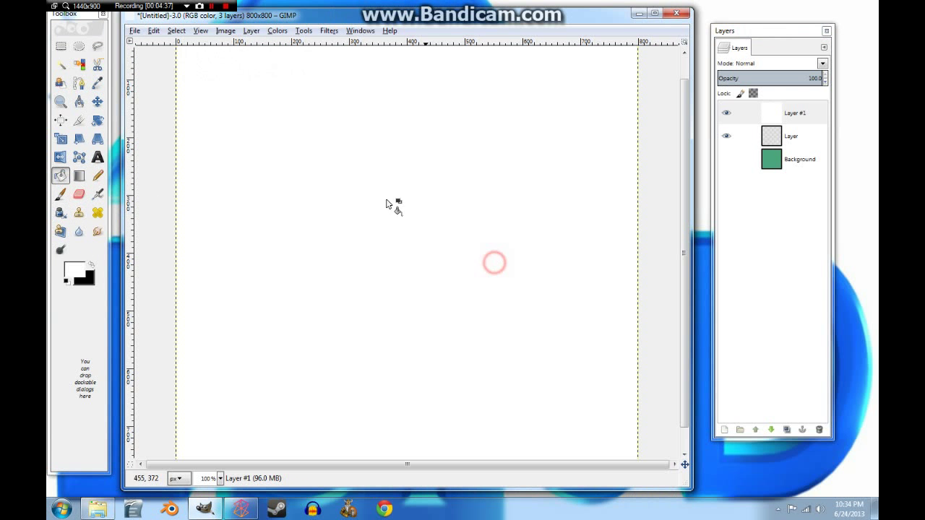
Erase every other column of Layer #1 into fine stripes, then add an empty Layer #2.
{"action": "left_click", "coordinate": [329, 30]}
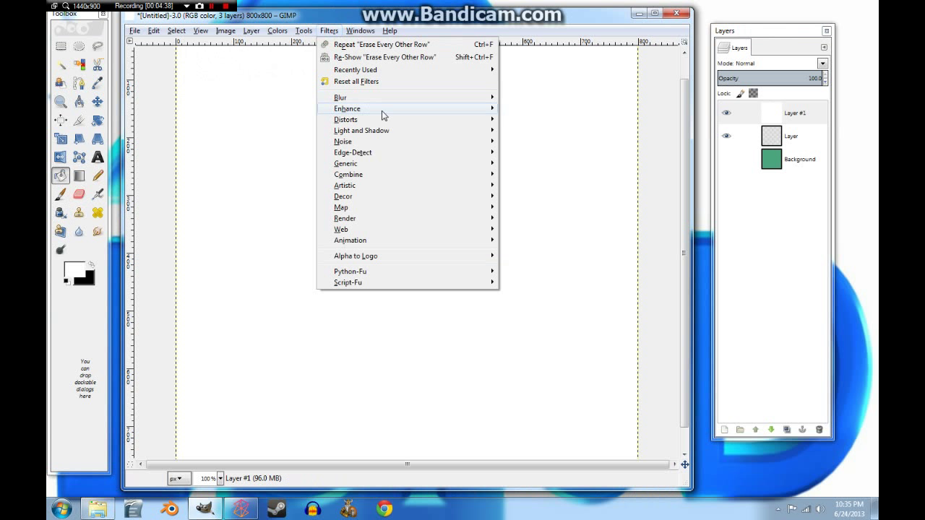
{"action": "mouse_move", "coordinate": [381, 120]}
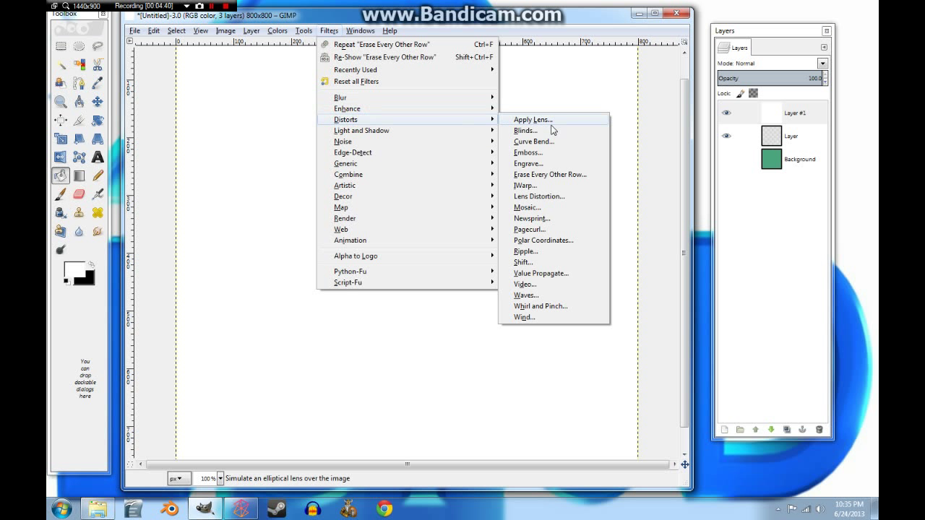
{"action": "left_click", "coordinate": [546, 174]}
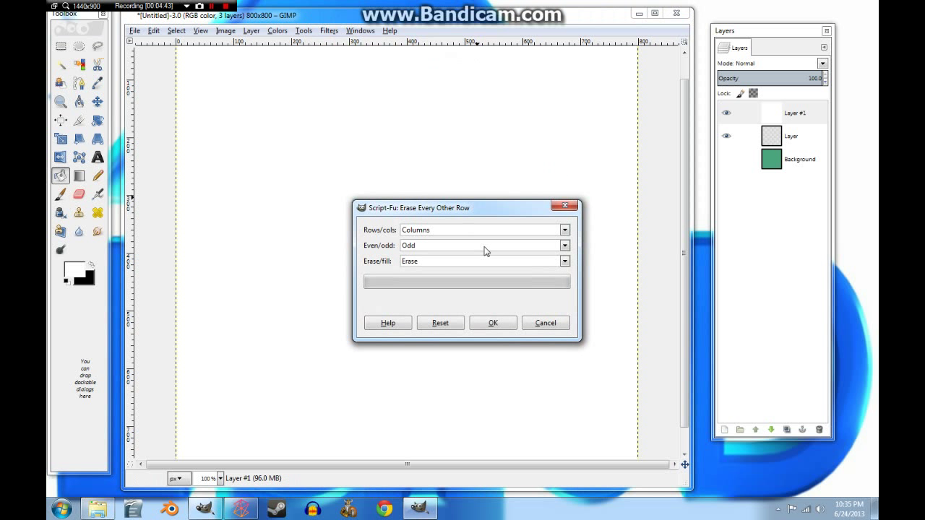
{"action": "left_click", "coordinate": [497, 324]}
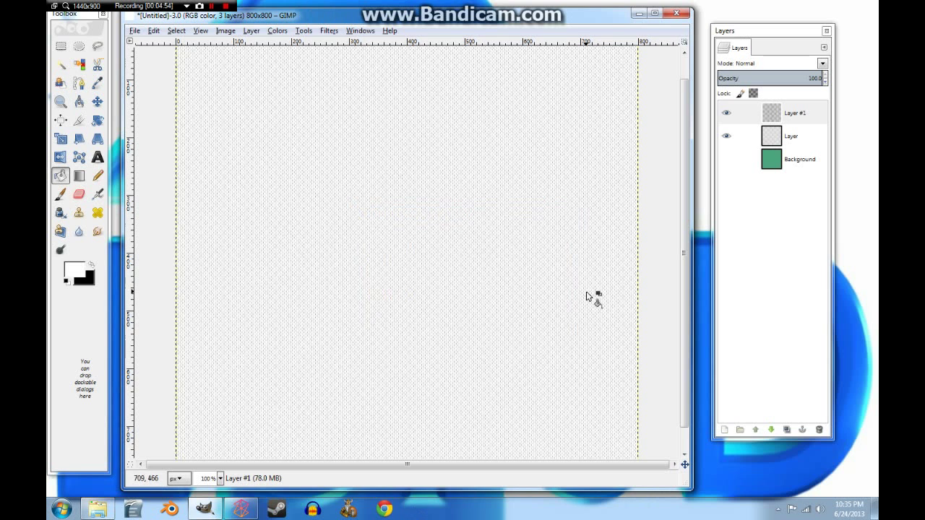
{"action": "left_click", "coordinate": [724, 429]}
Create Layer #2 and fill it with black.
{"action": "left_click", "coordinate": [206, 256]}
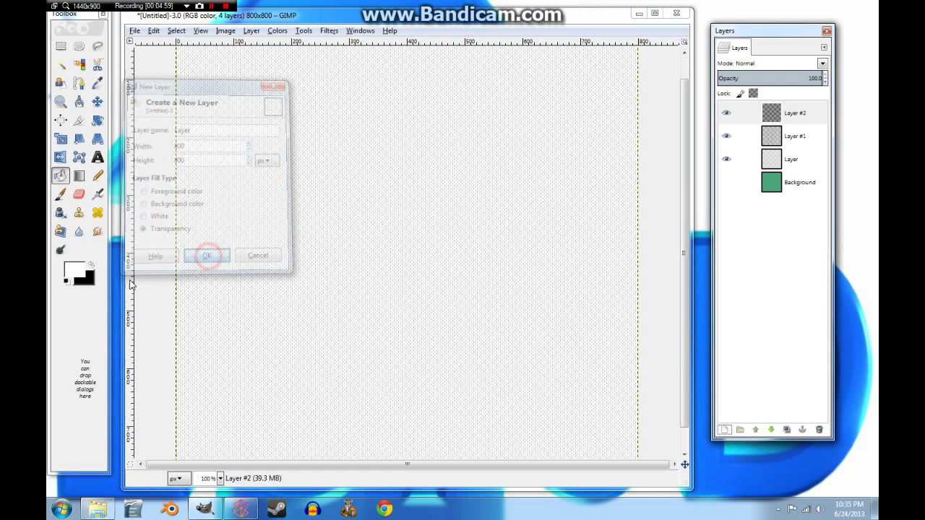
{"action": "left_click", "coordinate": [90, 265]}
{"action": "left_click", "coordinate": [304, 302]}
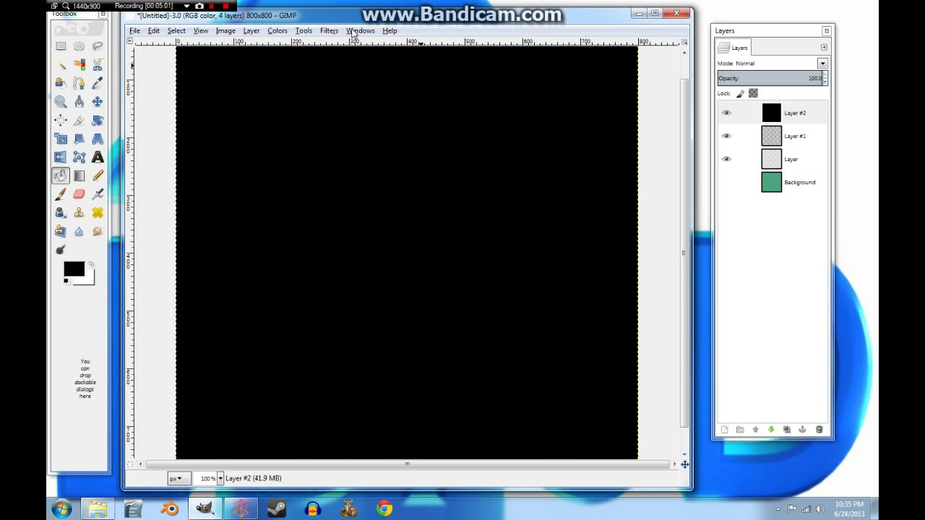
Erase the odd columns of Layer #2 into stripes and move it below Layer #1.
{"action": "left_click", "coordinate": [329, 31]}
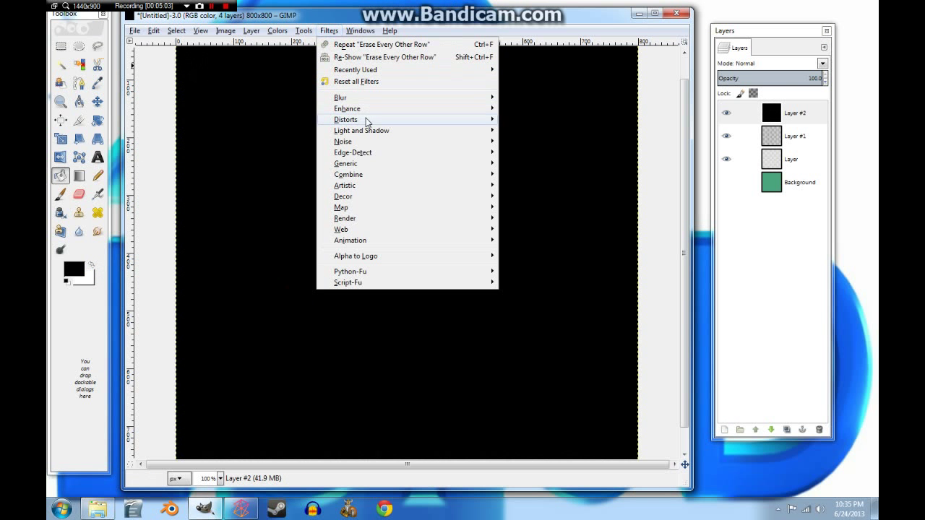
{"action": "mouse_move", "coordinate": [366, 121]}
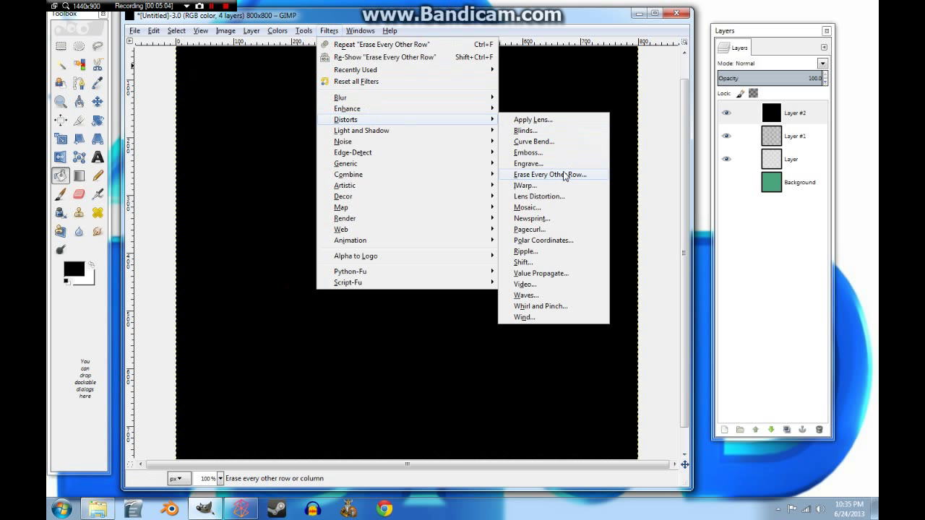
{"action": "left_click", "coordinate": [564, 175]}
{"action": "left_click", "coordinate": [491, 322]}
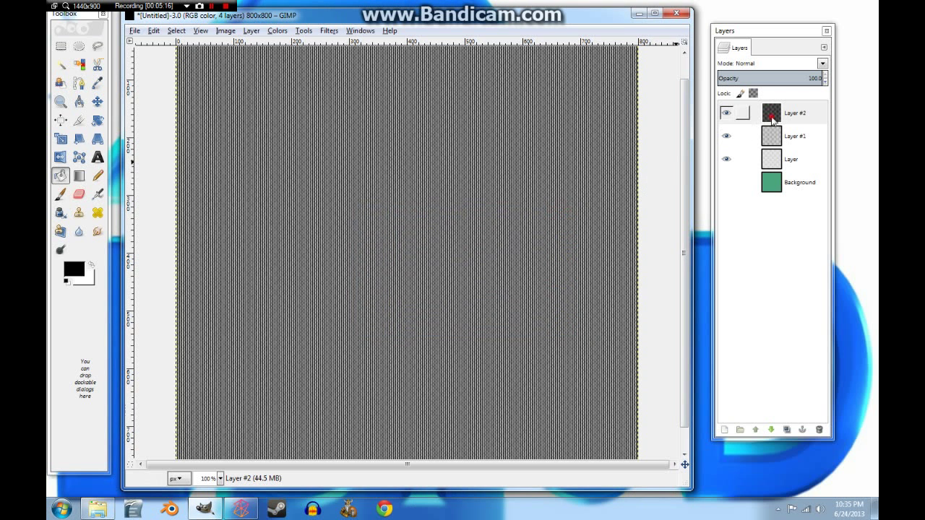
{"action": "left_click_drag", "start_coordinate": [771, 120], "coordinate": [779, 146]}
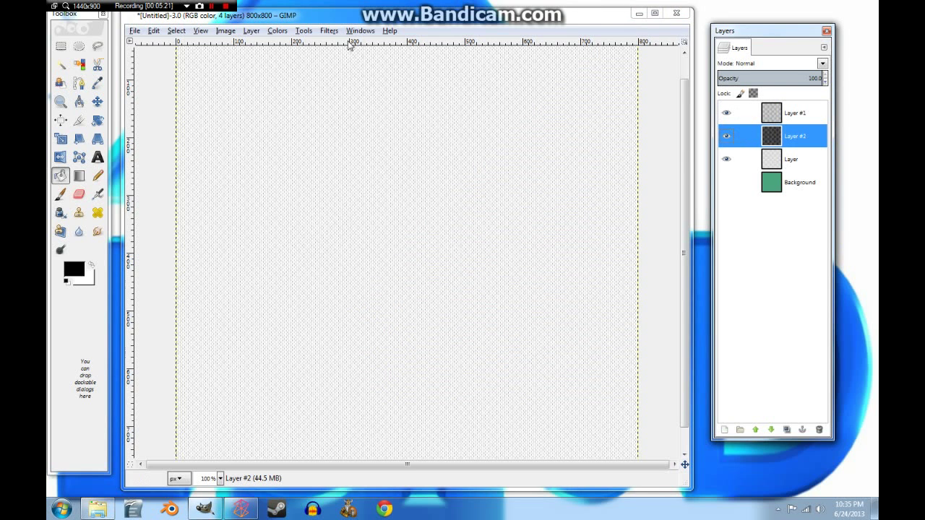
Apply a Gaussian Blur with radius 1.0 to the striped layer.
{"action": "left_click", "coordinate": [329, 31]}
{"action": "left_click", "coordinate": [359, 96]}
{"action": "left_click", "coordinate": [536, 108]}
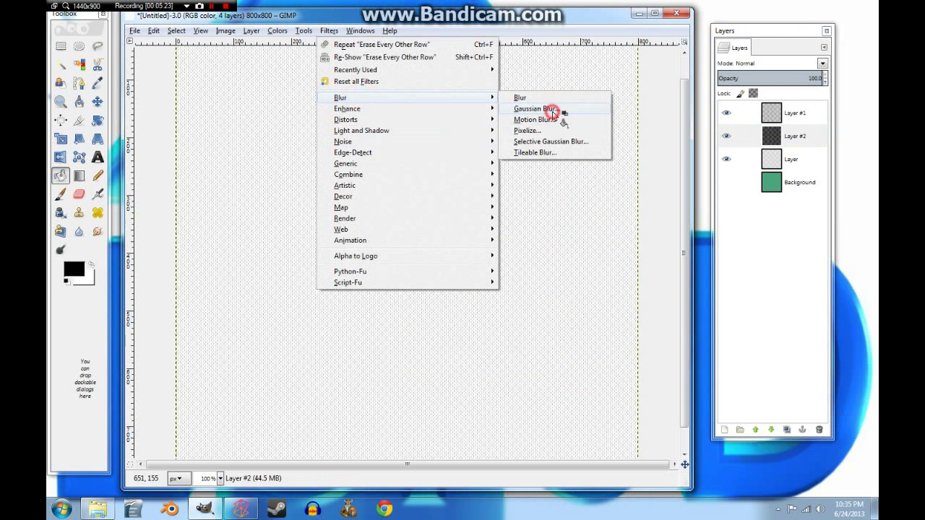
{"action": "left_click", "coordinate": [456, 337]}
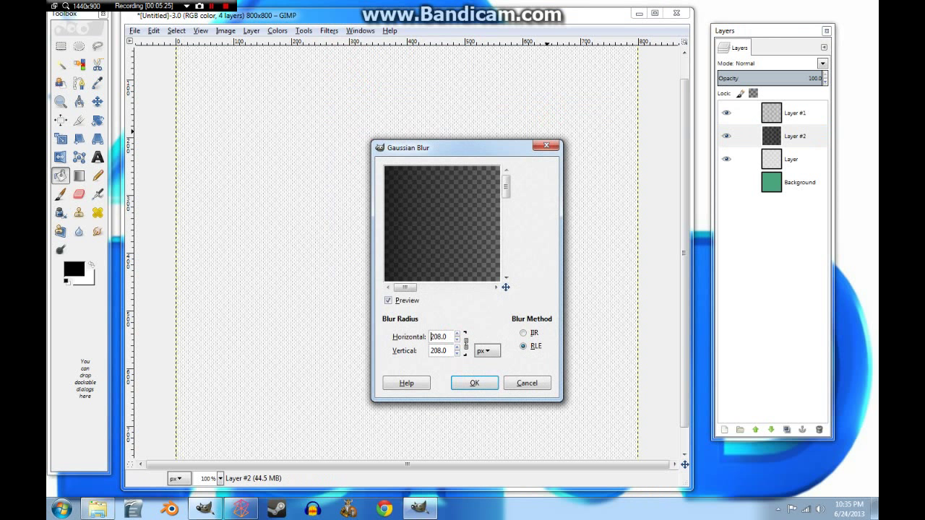
{"action": "type", "text": "1"}
{"action": "key", "text": "Tab"}
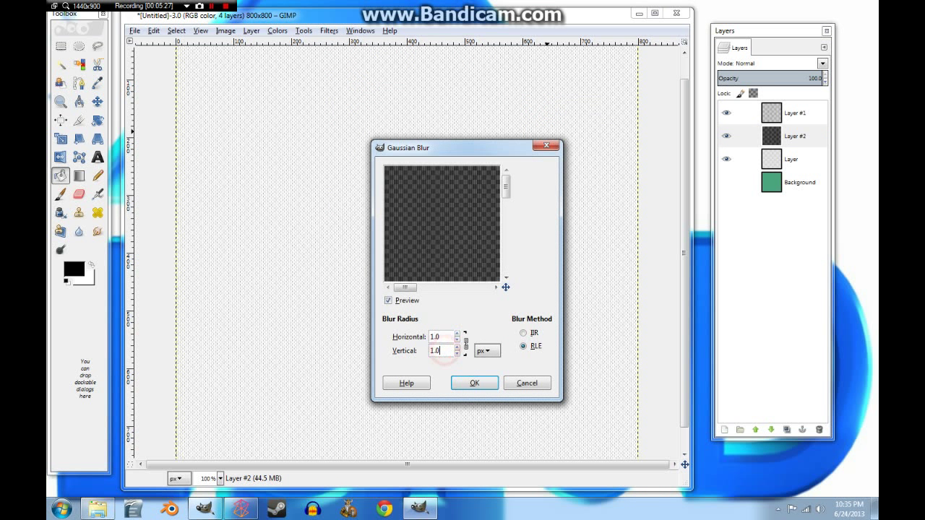
{"action": "left_click", "coordinate": [467, 384]}
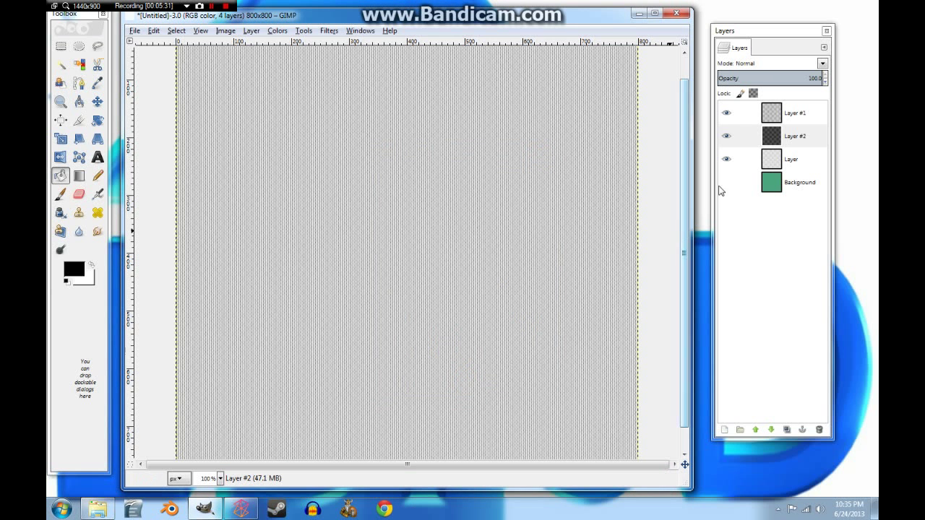
Check the stripes at 50%, 400% and 25% zoom, then return to 100%.
{"action": "left_click", "coordinate": [220, 478]}
{"action": "left_click", "coordinate": [216, 437]}
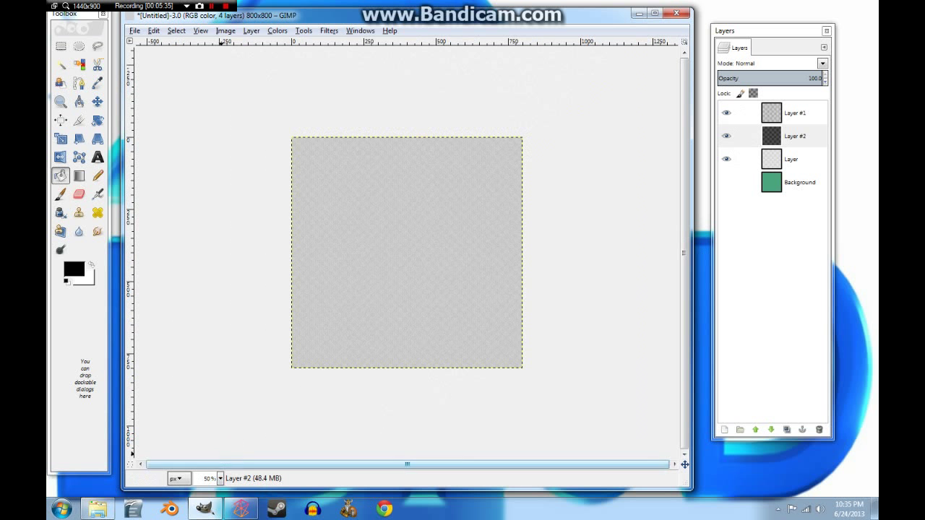
{"action": "left_click", "coordinate": [220, 478]}
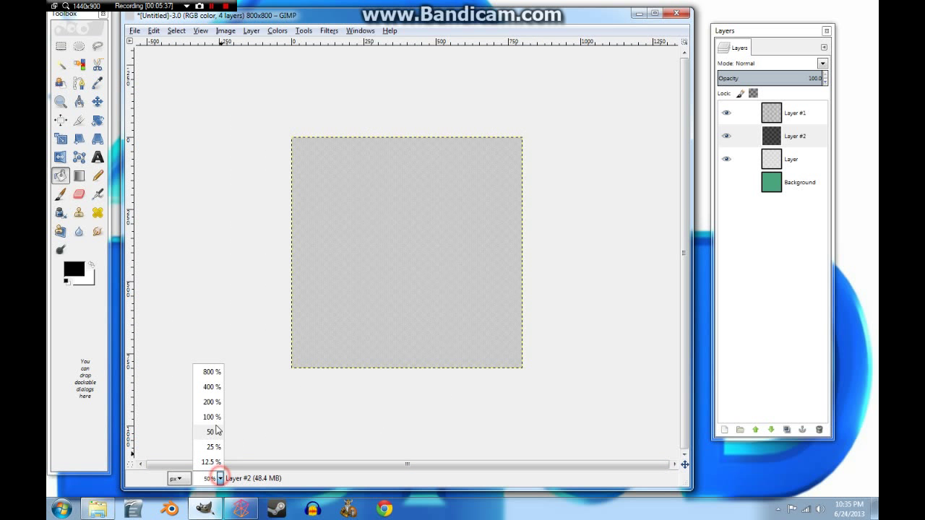
{"action": "left_click", "coordinate": [212, 386]}
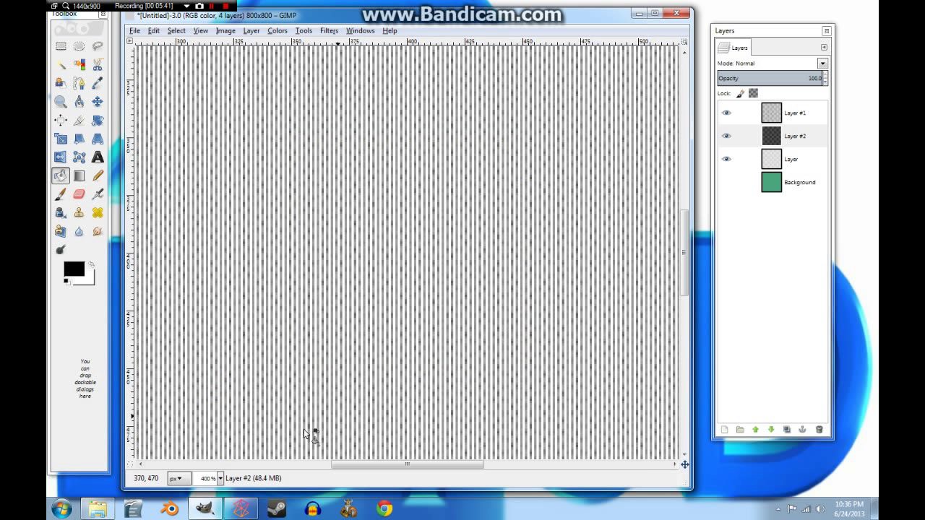
{"action": "left_click", "coordinate": [220, 478]}
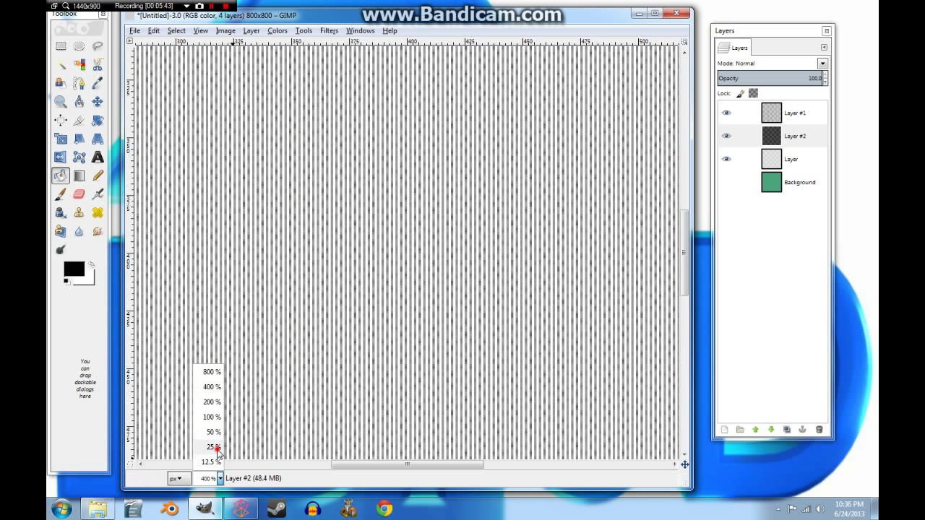
{"action": "left_click", "coordinate": [216, 447]}
{"action": "left_click", "coordinate": [220, 478]}
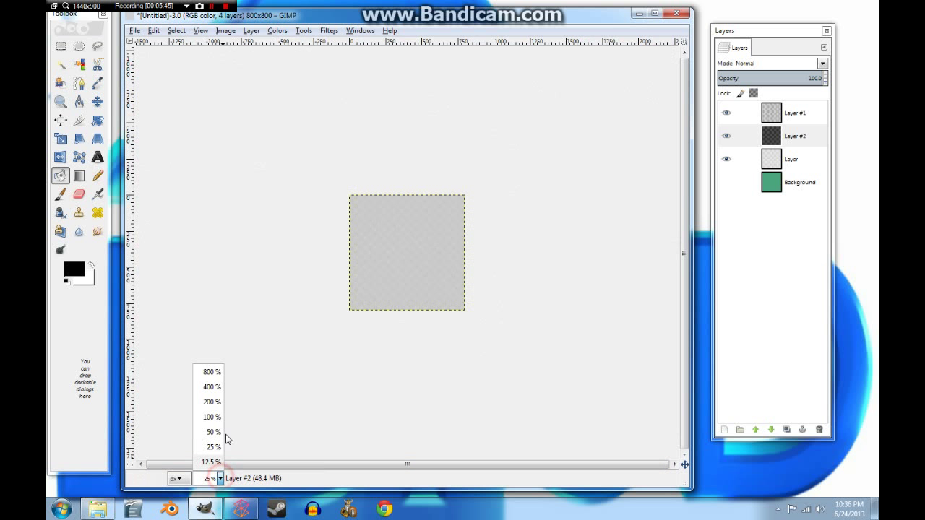
{"action": "left_click", "coordinate": [215, 417]}
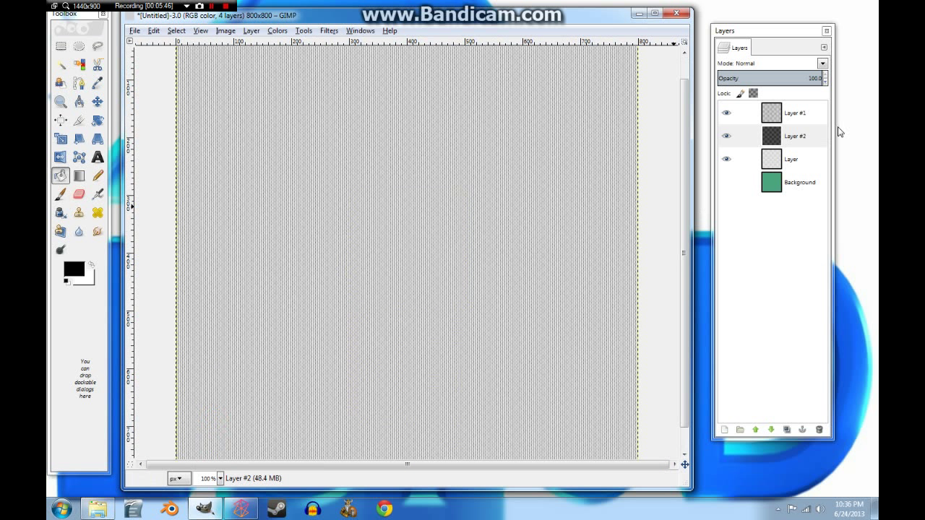
Show the green Background and lower Layer's opacity to 74.
{"action": "left_click", "coordinate": [727, 182]}
{"action": "left_click", "coordinate": [777, 112]}
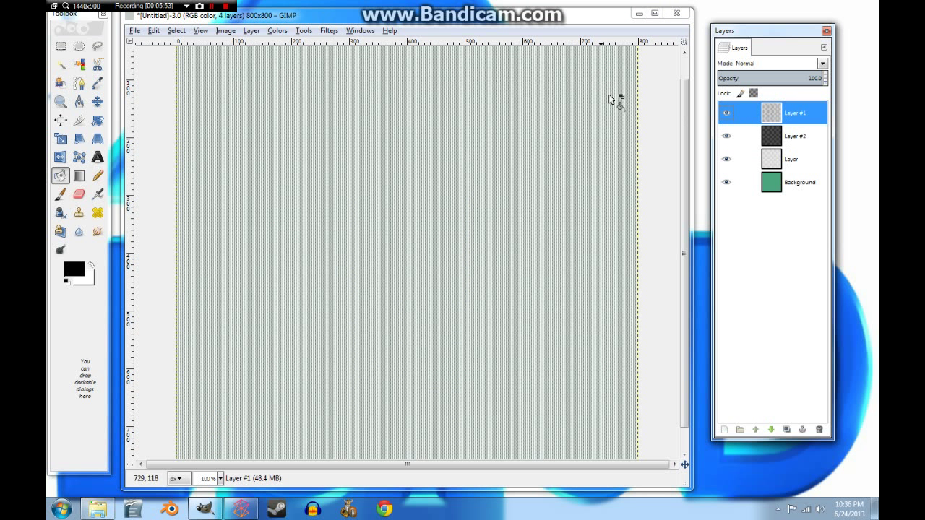
{"action": "left_click", "coordinate": [764, 160]}
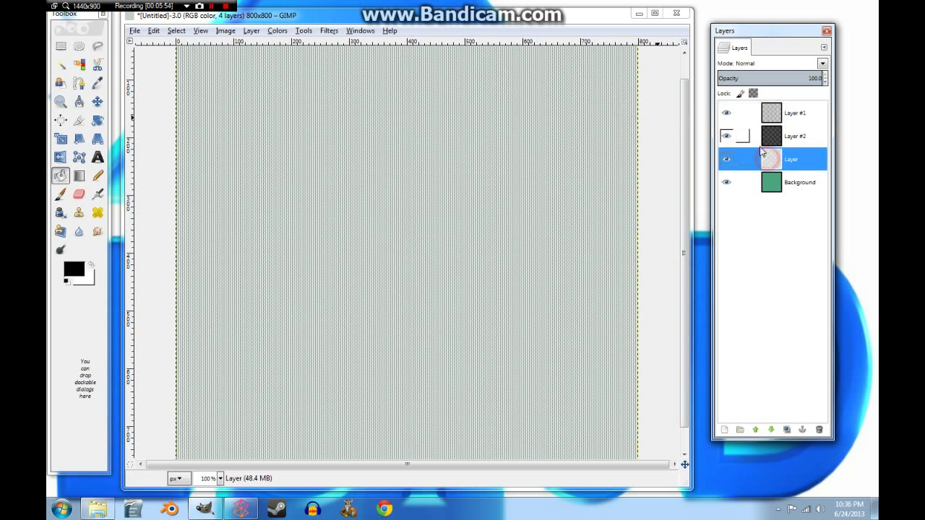
{"action": "left_click", "coordinate": [826, 82]}
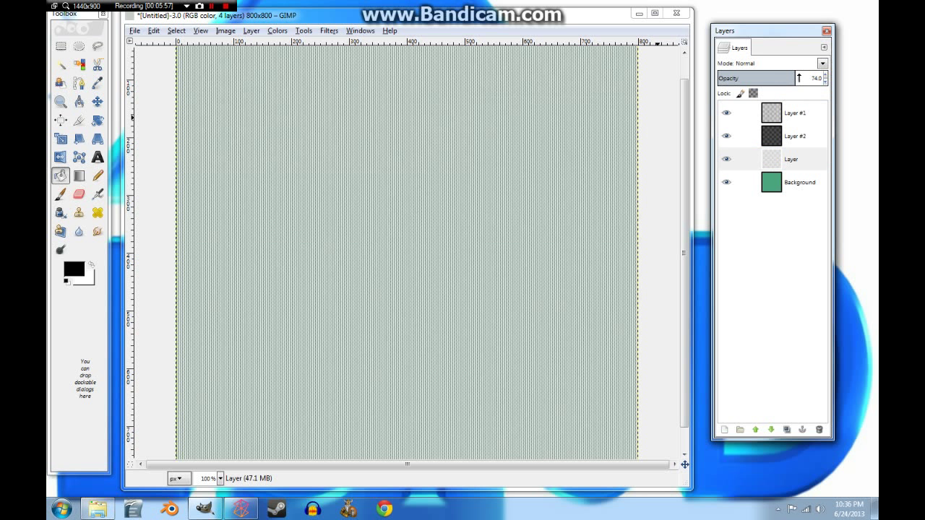
Merge Layer #1 down twice into Layer and set the merged layer's opacity to 57.
{"action": "left_click", "coordinate": [775, 114]}
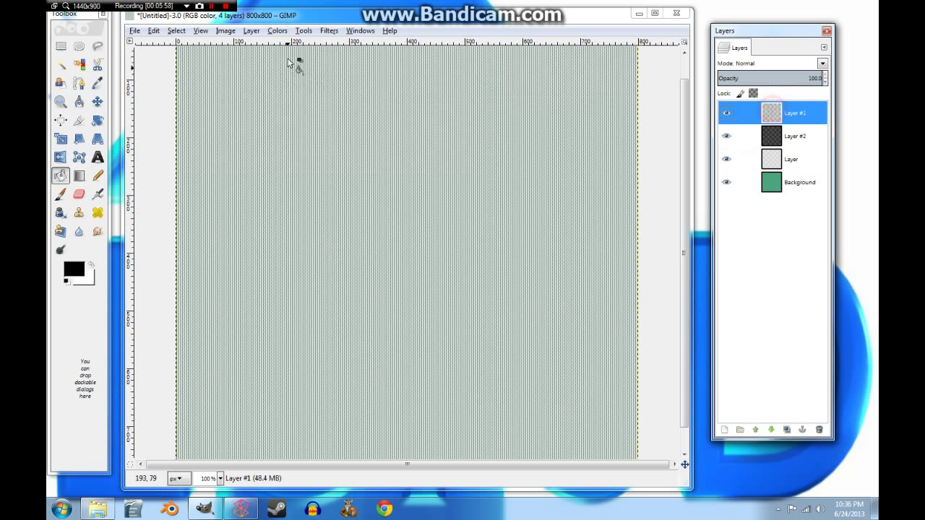
{"action": "left_click", "coordinate": [250, 32]}
{"action": "left_click", "coordinate": [274, 106]}
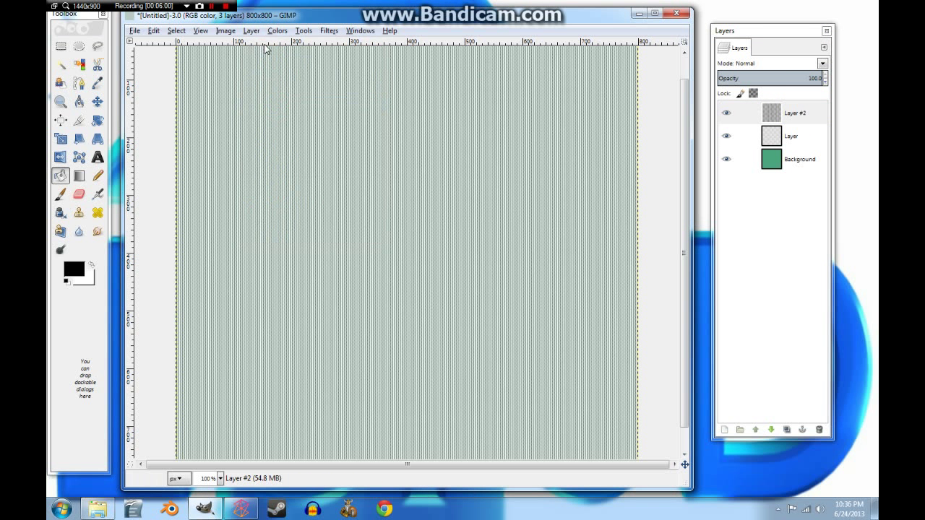
{"action": "left_click", "coordinate": [258, 32]}
{"action": "left_click", "coordinate": [268, 104]}
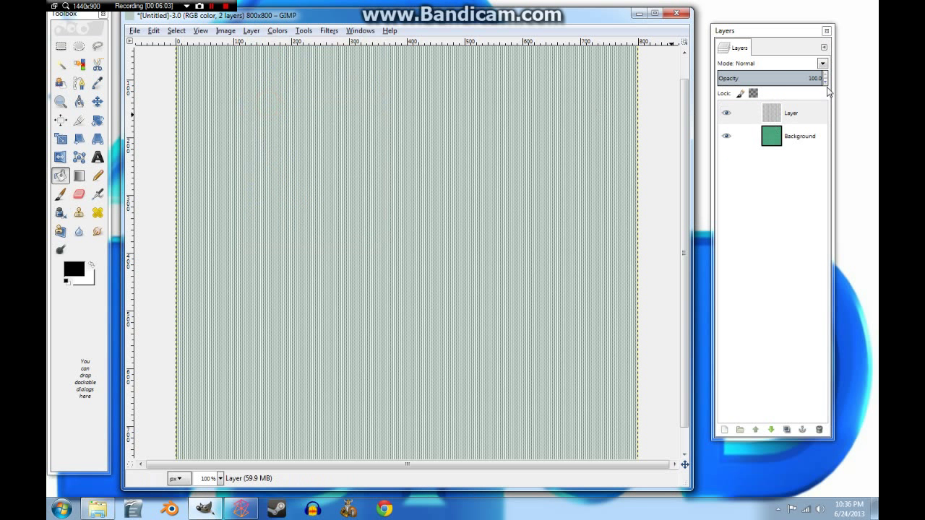
{"action": "left_click_drag", "start_coordinate": [826, 82], "coordinate": [826, 83]}
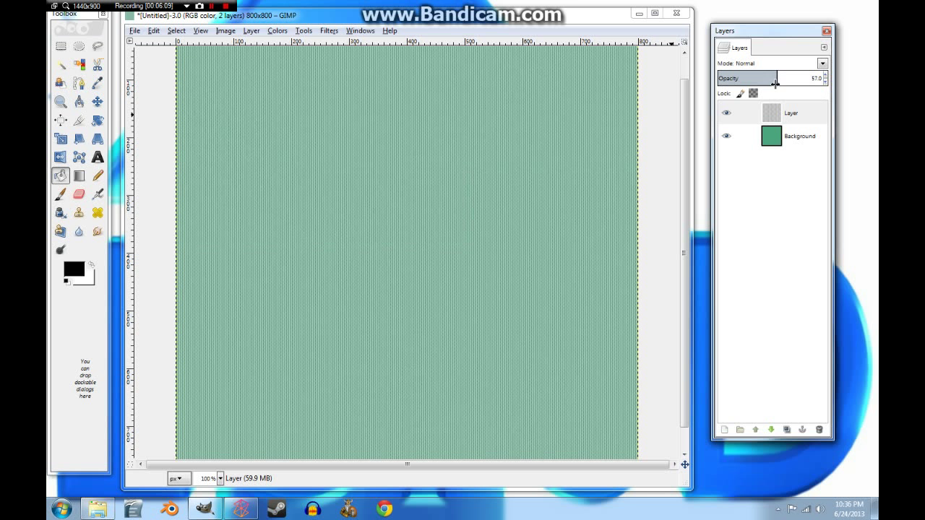
{"action": "left_click_drag", "start_coordinate": [683, 105], "coordinate": [704, 114]}
Hide the striped layer and start a Bump Map on the green Background.
{"action": "left_click", "coordinate": [726, 113]}
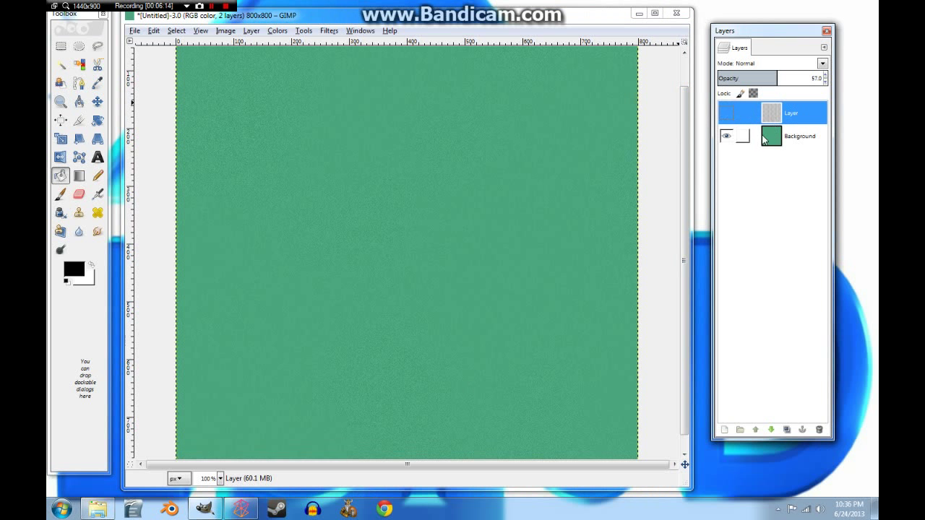
{"action": "left_click", "coordinate": [741, 137]}
{"action": "left_click", "coordinate": [331, 33]}
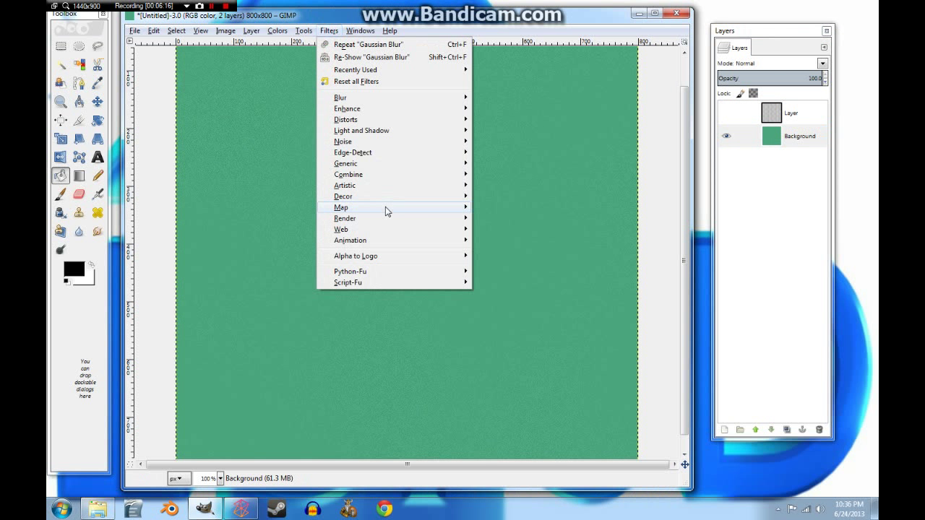
{"action": "mouse_move", "coordinate": [386, 208]}
{"action": "left_click", "coordinate": [516, 208]}
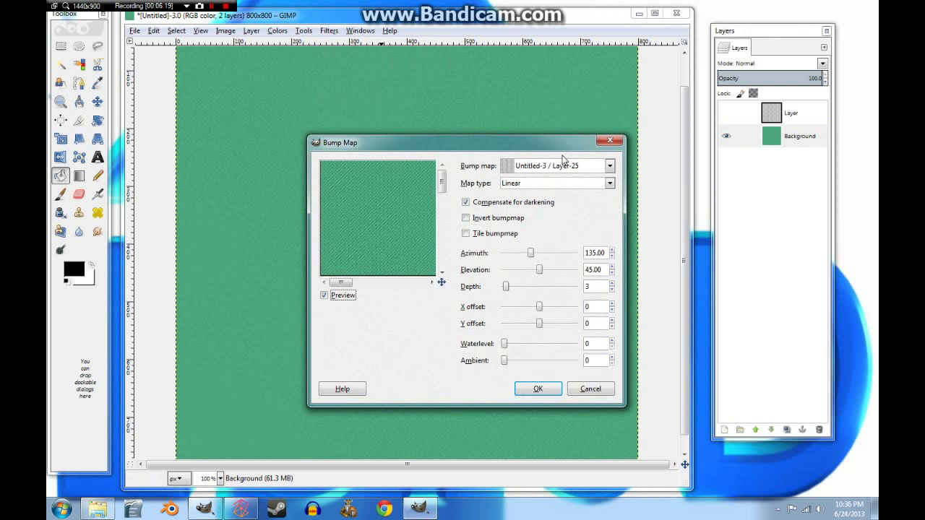
Bump-map using Sinusoidal type, elevation 69.63, depth 8, no compensation; then show the striped layer again.
{"action": "left_click_drag", "start_coordinate": [441, 180], "coordinate": [452, 220]}
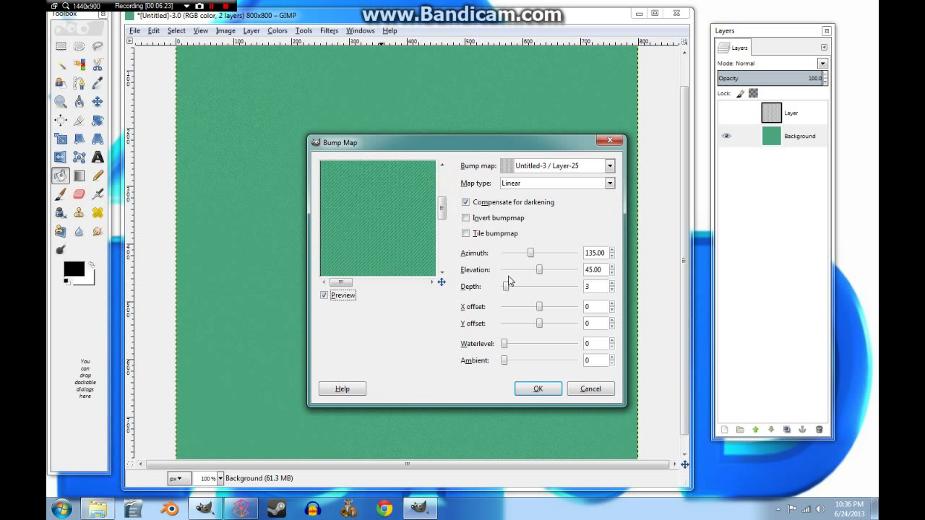
{"action": "left_click_drag", "start_coordinate": [506, 288], "coordinate": [509, 288]}
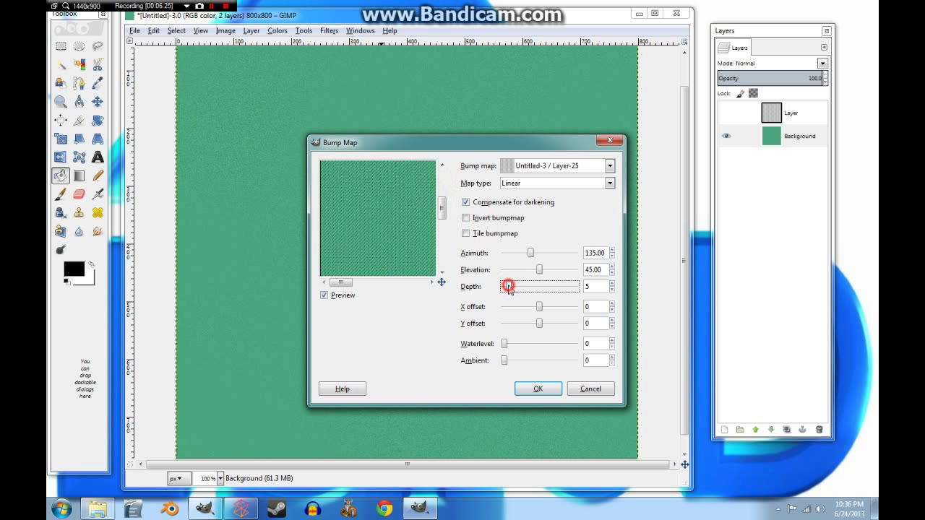
{"action": "left_click", "coordinate": [609, 183]}
{"action": "left_click", "coordinate": [558, 221]}
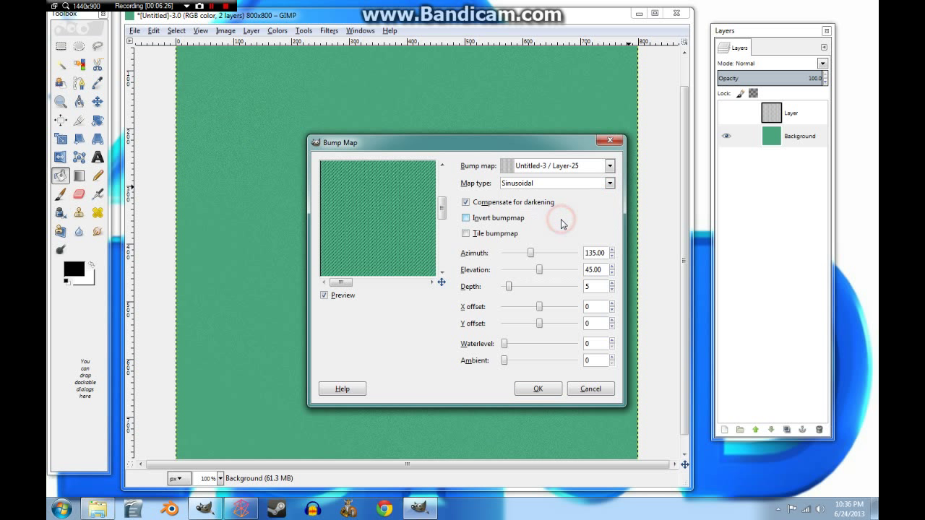
{"action": "left_click_drag", "start_coordinate": [540, 271], "coordinate": [560, 268]}
{"action": "left_click_drag", "start_coordinate": [511, 286], "coordinate": [515, 290]}
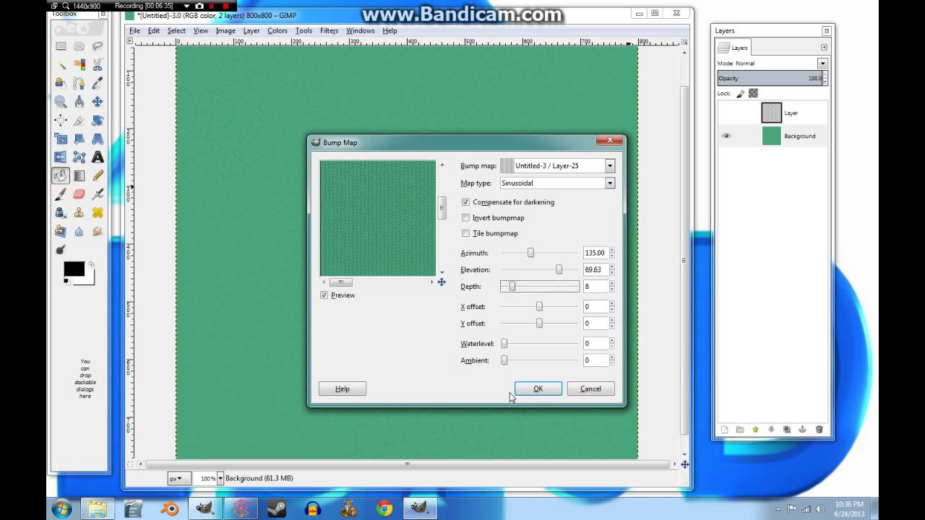
{"action": "left_click", "coordinate": [465, 202]}
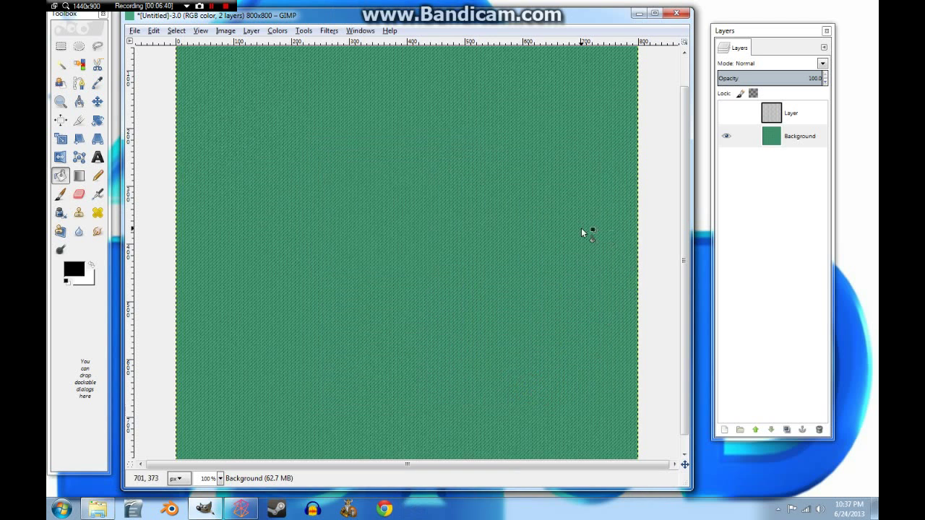
{"action": "left_click", "coordinate": [726, 113]}
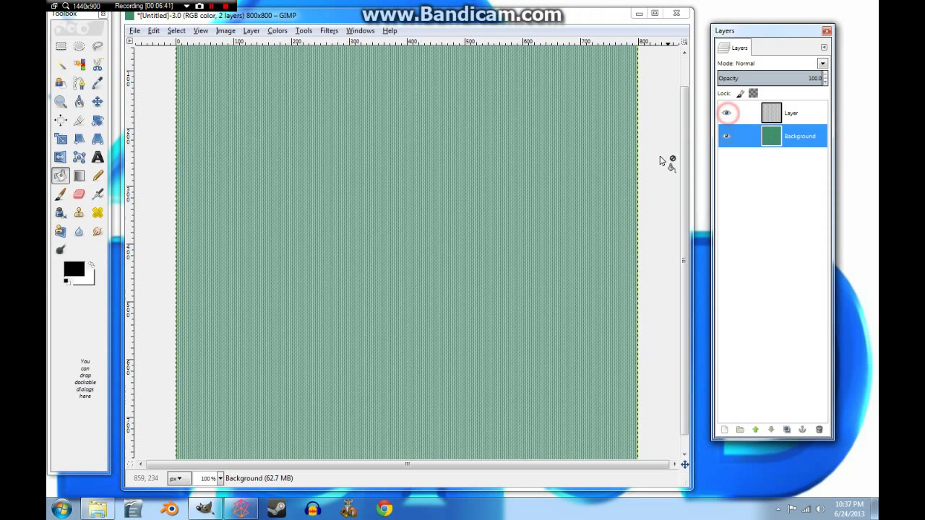
Lower the striped layer's opacity to 19 and open the File menu.
{"action": "left_click", "coordinate": [770, 112]}
{"action": "left_click", "coordinate": [826, 83]}
{"action": "left_click_drag", "start_coordinate": [826, 83], "coordinate": [826, 83]}
{"action": "left_click", "coordinate": [826, 83]}
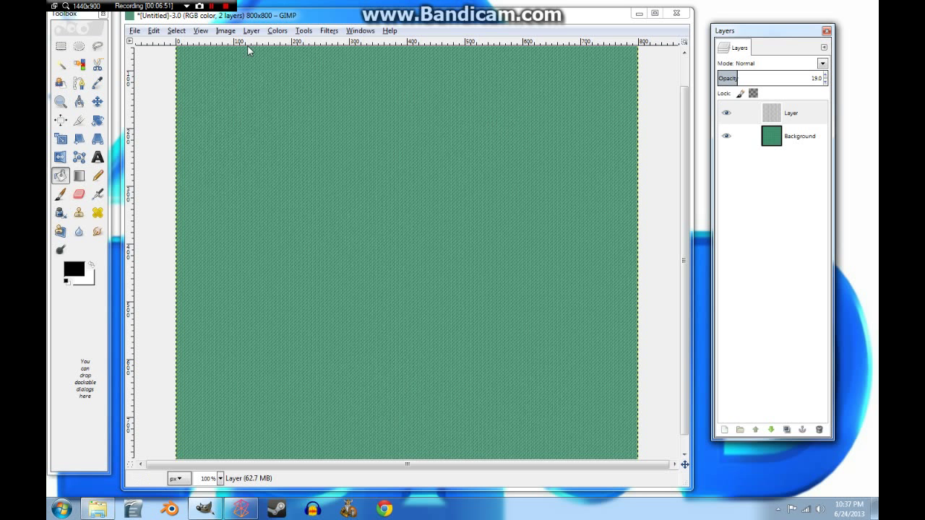
{"action": "left_click", "coordinate": [135, 32]}
{"action": "mouse_move", "coordinate": [146, 36]}
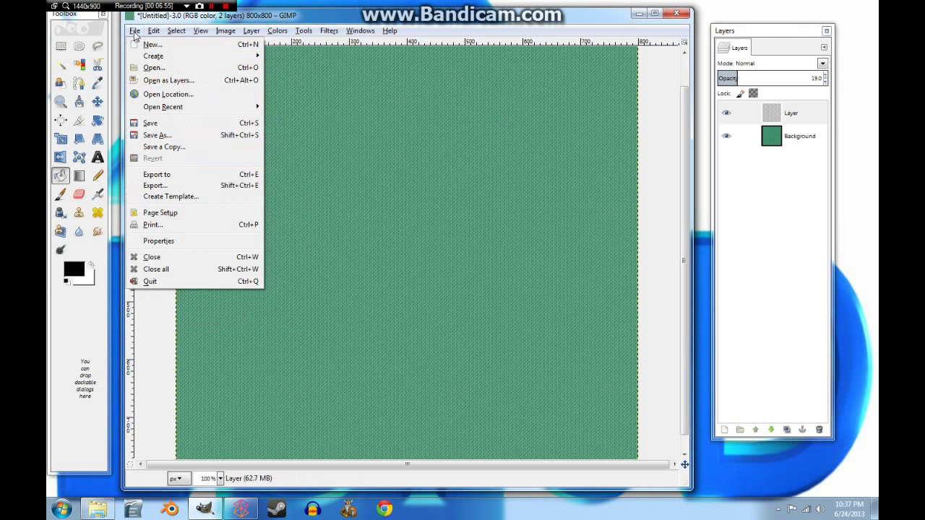
Start an export and browse to Desktop > game models > textures.
{"action": "left_click", "coordinate": [160, 187]}
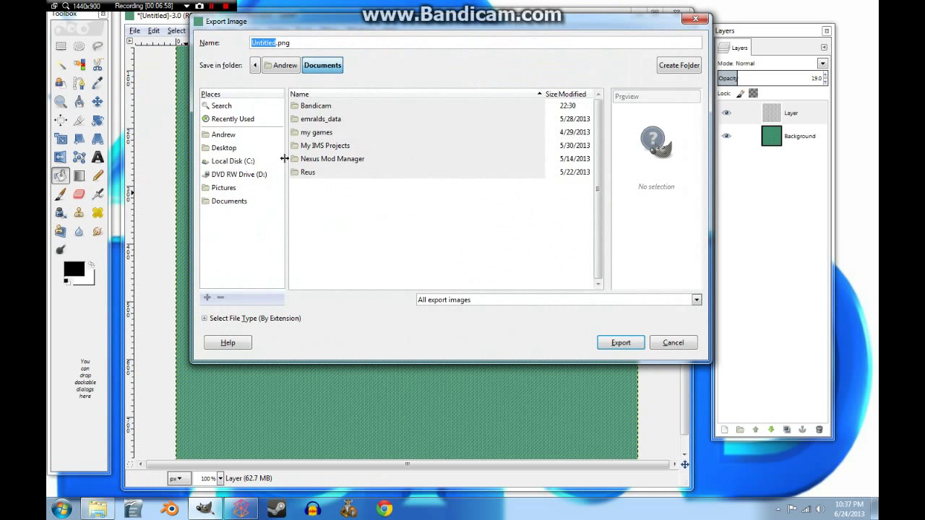
{"action": "left_click", "coordinate": [224, 147]}
{"action": "left_click", "coordinate": [316, 105]}
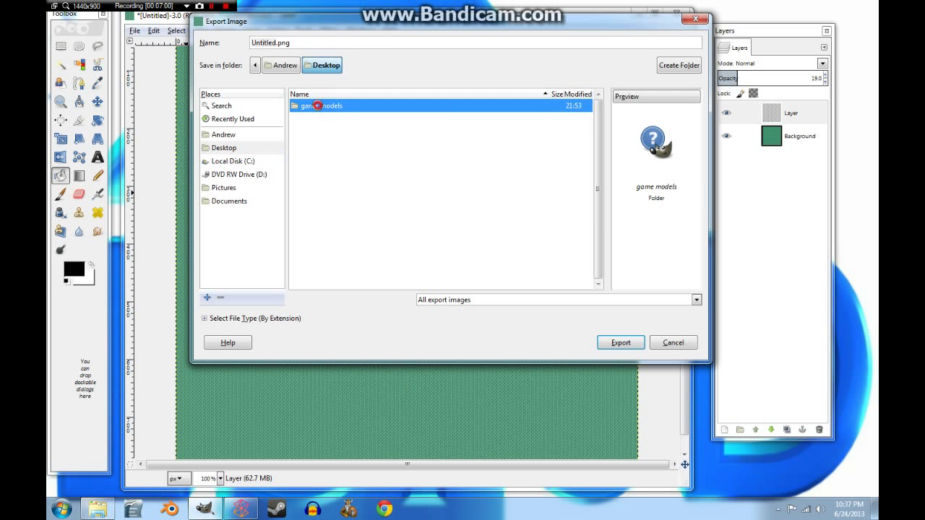
{"action": "double_click", "coordinate": [316, 105]}
{"action": "scroll", "coordinate": [334, 217], "scroll_direction": "down", "scroll_amount": 3}
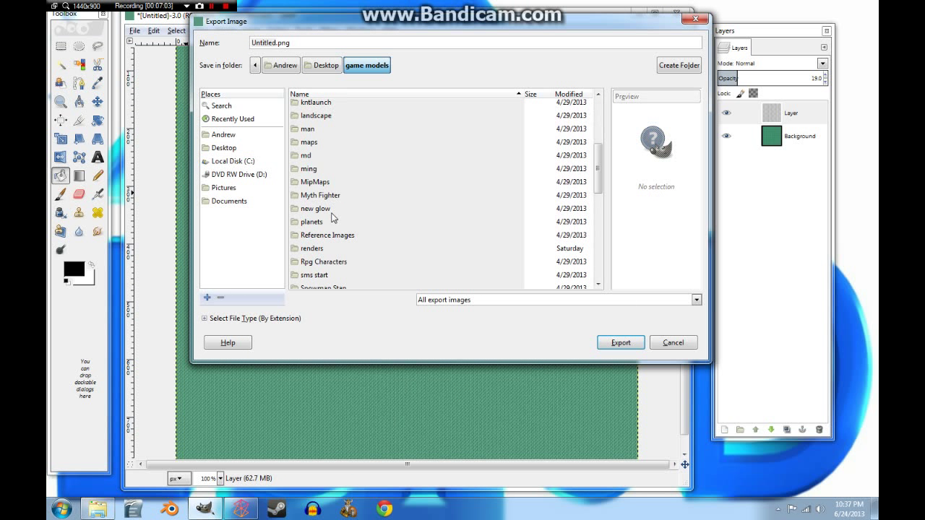
{"action": "scroll", "coordinate": [325, 259], "scroll_direction": "down", "scroll_amount": 3}
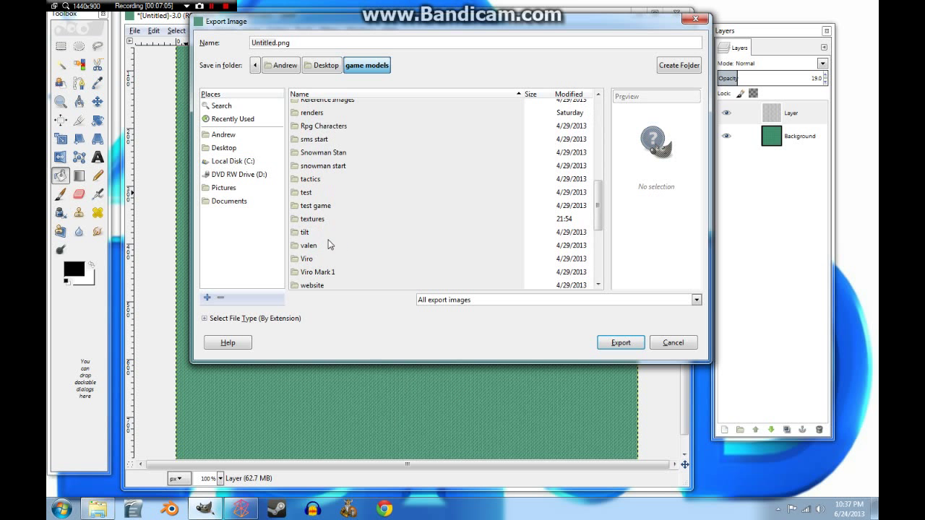
{"action": "double_click", "coordinate": [307, 219]}
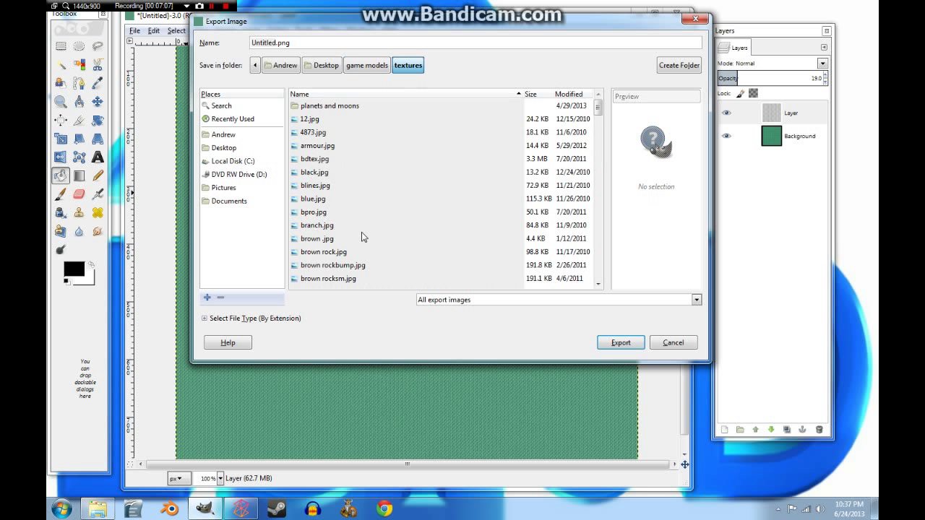
{"action": "scroll", "coordinate": [354, 236], "scroll_direction": "down", "scroll_amount": 3}
{"action": "scroll", "coordinate": [343, 235], "scroll_direction": "down", "scroll_amount": 1}
{"action": "scroll", "coordinate": [344, 235], "scroll_direction": "down", "scroll_amount": 2}
{"action": "scroll", "coordinate": [347, 232], "scroll_direction": "up", "scroll_amount": 1}
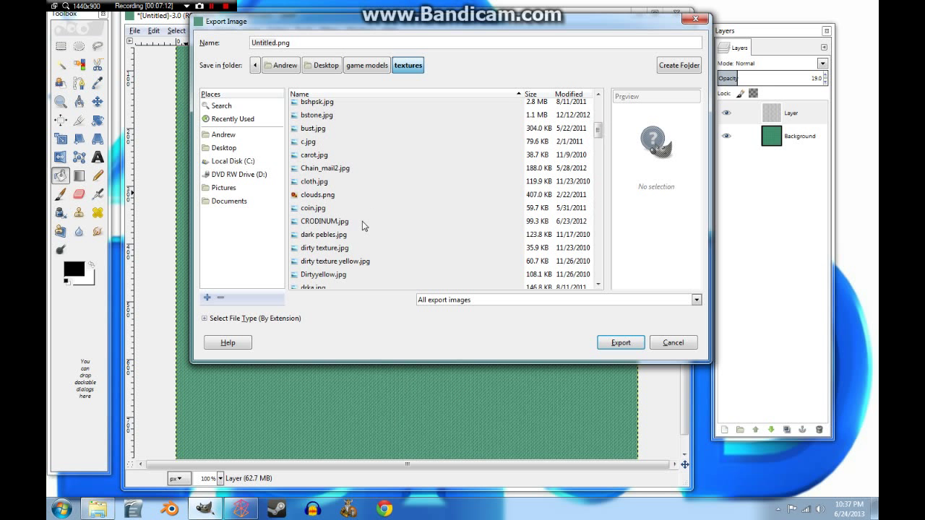
{"action": "scroll", "coordinate": [369, 240], "scroll_direction": "down", "scroll_amount": 5}
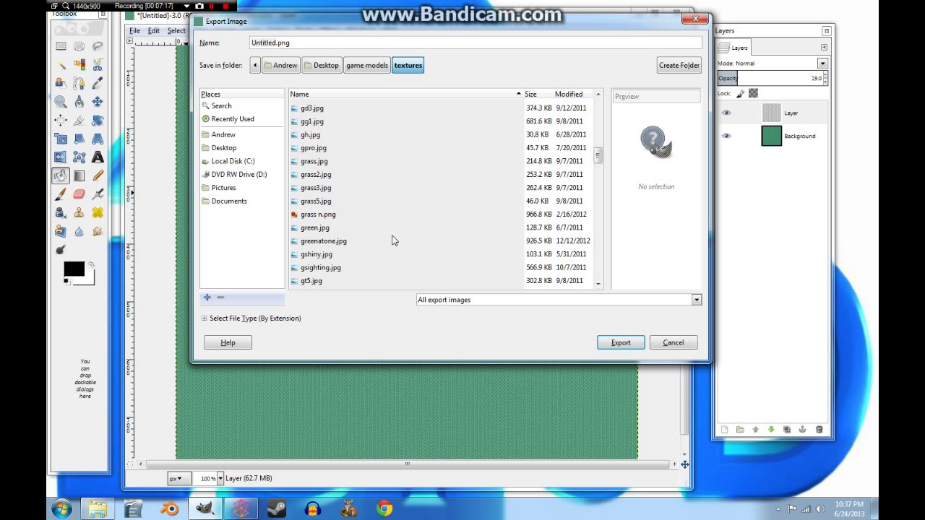
{"action": "scroll", "coordinate": [354, 203], "scroll_direction": "up", "scroll_amount": 2}
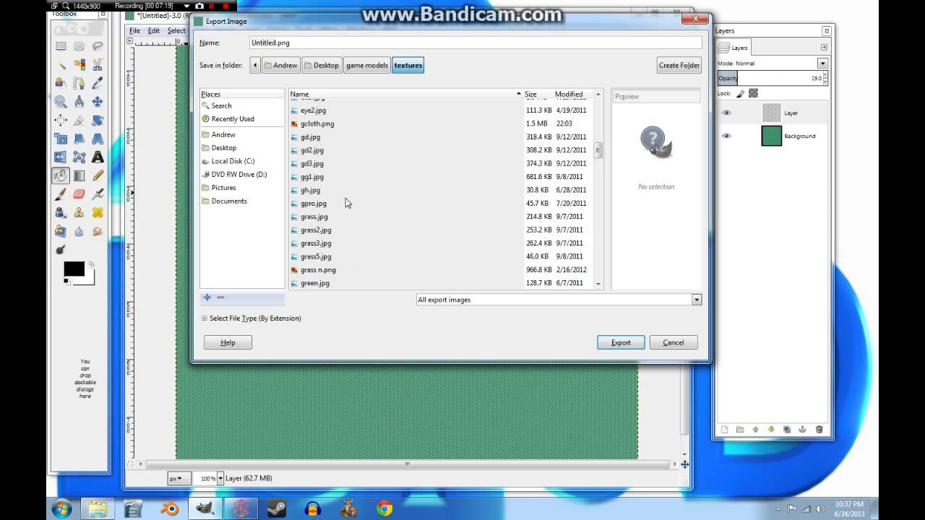
Export as gcloth.png, replacing the existing file and accepting the PNG settings.
{"action": "left_click", "coordinate": [318, 124]}
{"action": "left_click", "coordinate": [619, 342]}
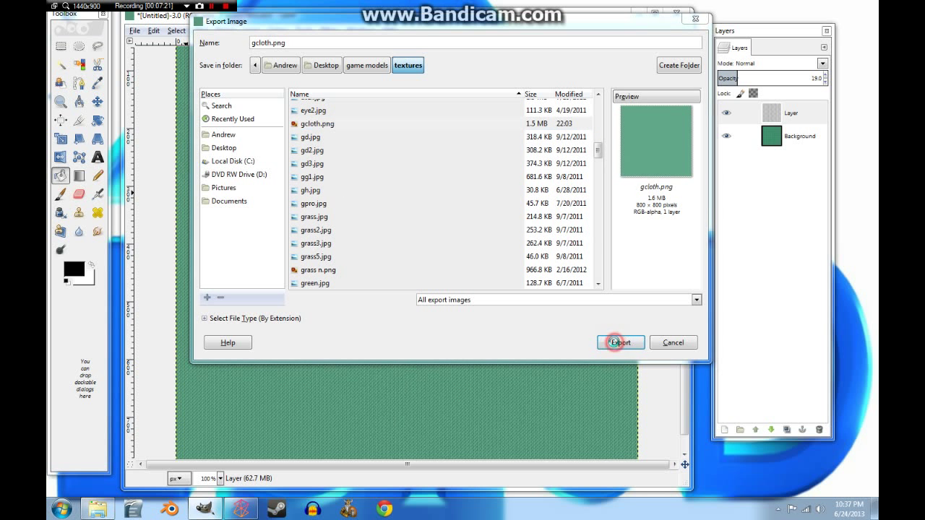
{"action": "left_click", "coordinate": [485, 240]}
{"action": "left_click", "coordinate": [466, 366]}
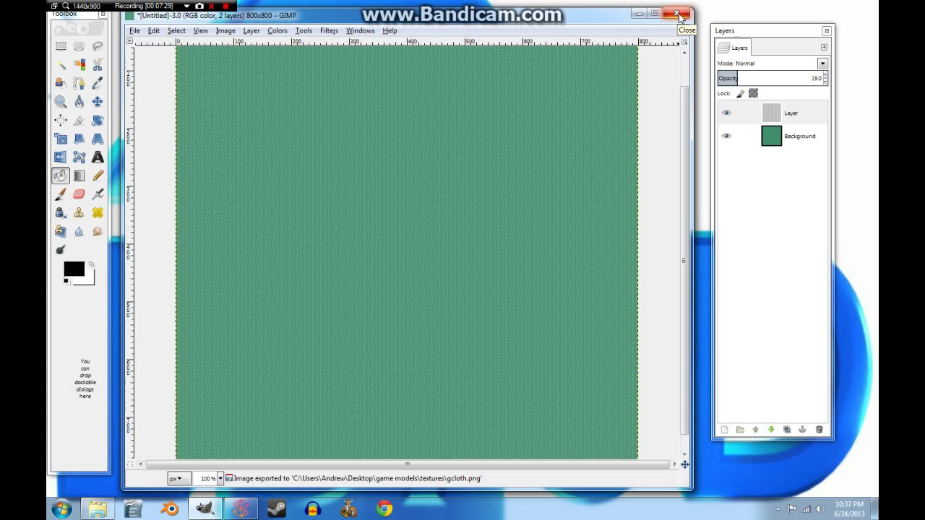
Close the image without saving, quit GIMP, and open the cloth .blend file in Blender.
{"action": "left_click", "coordinate": [678, 14]}
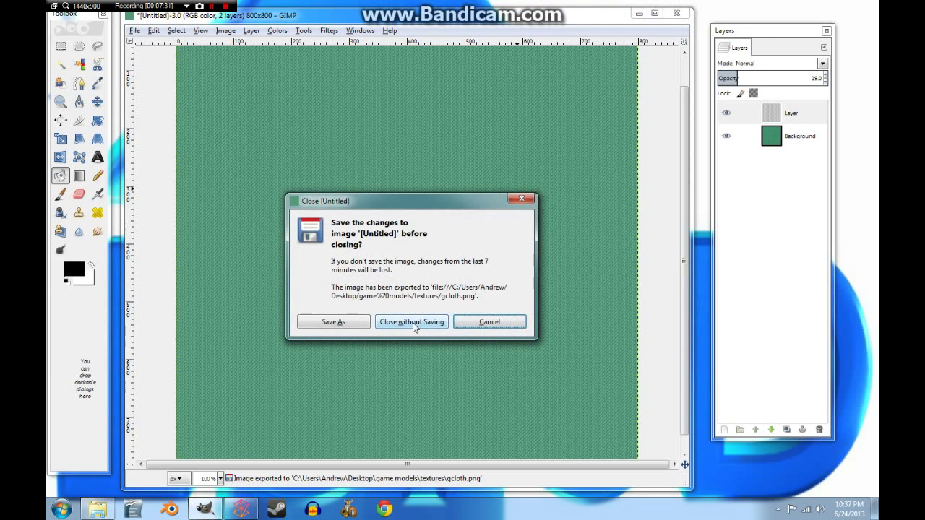
{"action": "left_click", "coordinate": [413, 322]}
{"action": "left_click", "coordinate": [476, 11]}
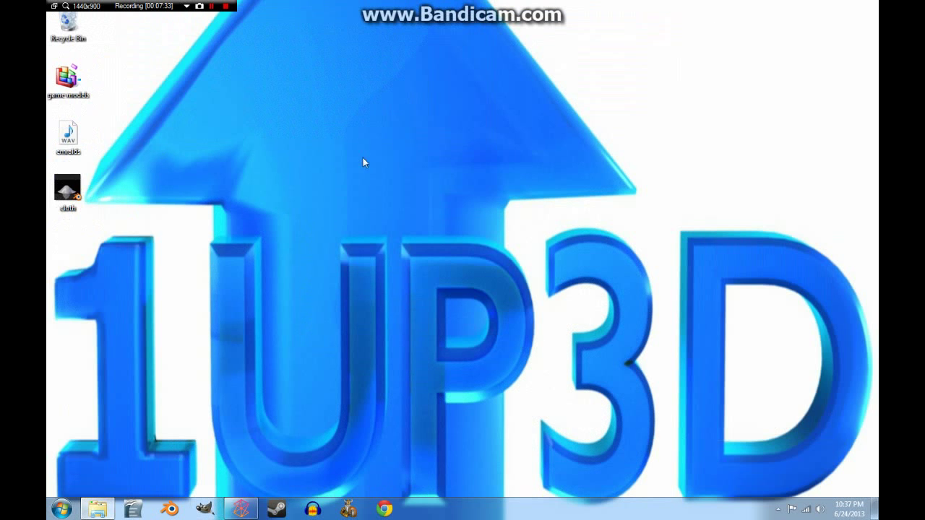
{"action": "double_click", "coordinate": [68, 190]}
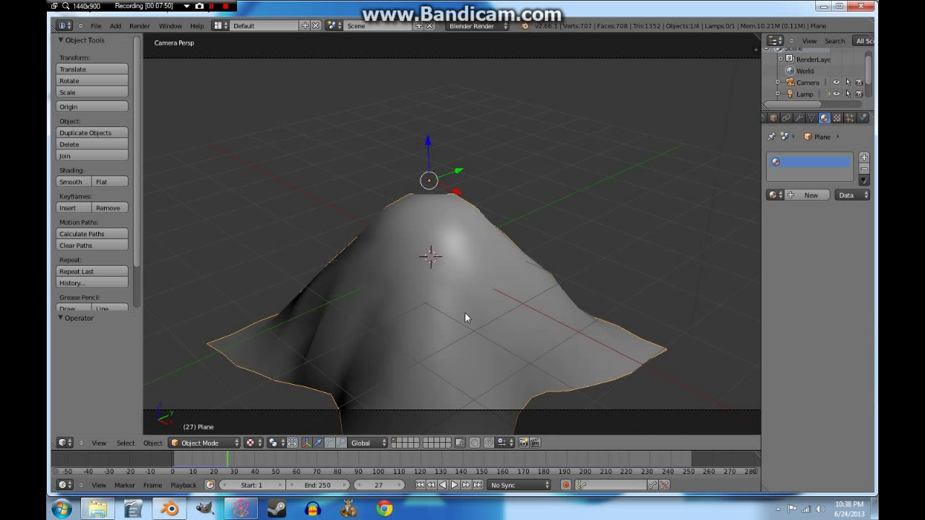
Add a new material and Image or Movie texture to the Plane, choosing gcloth.png from textures.
{"action": "left_click", "coordinate": [803, 195]}
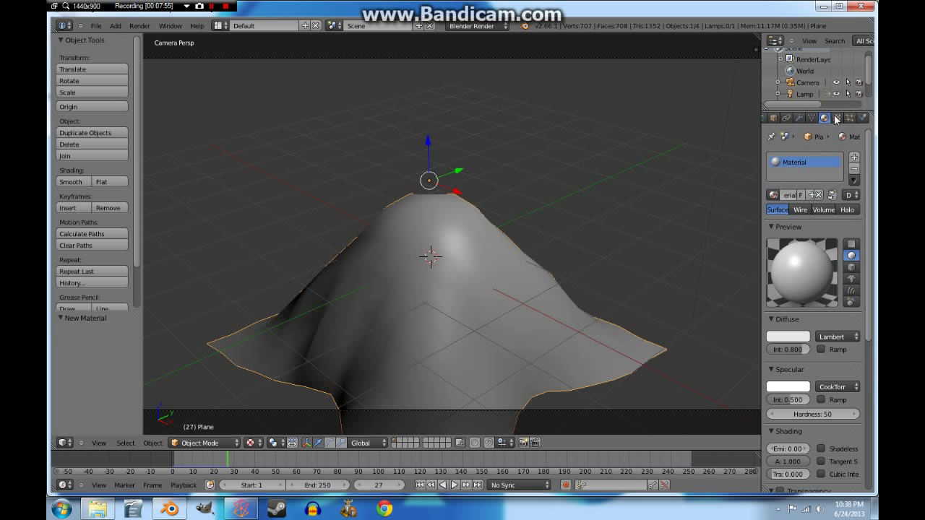
{"action": "left_click", "coordinate": [837, 117]}
{"action": "left_click", "coordinate": [817, 240]}
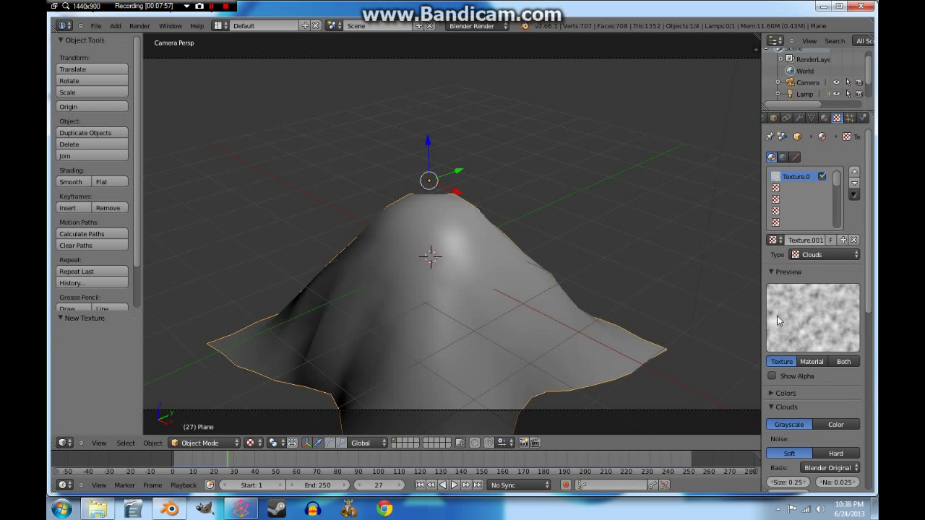
{"action": "left_click", "coordinate": [823, 254]}
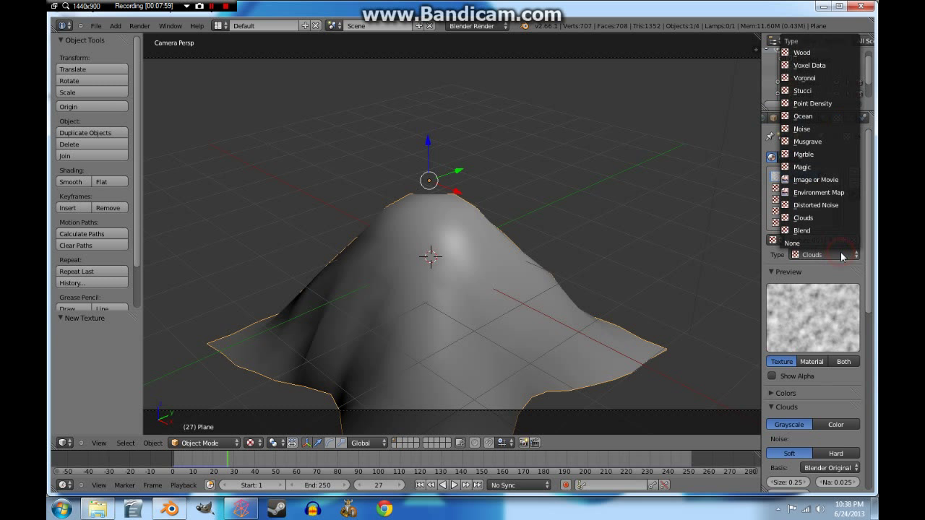
{"action": "left_click", "coordinate": [819, 181]}
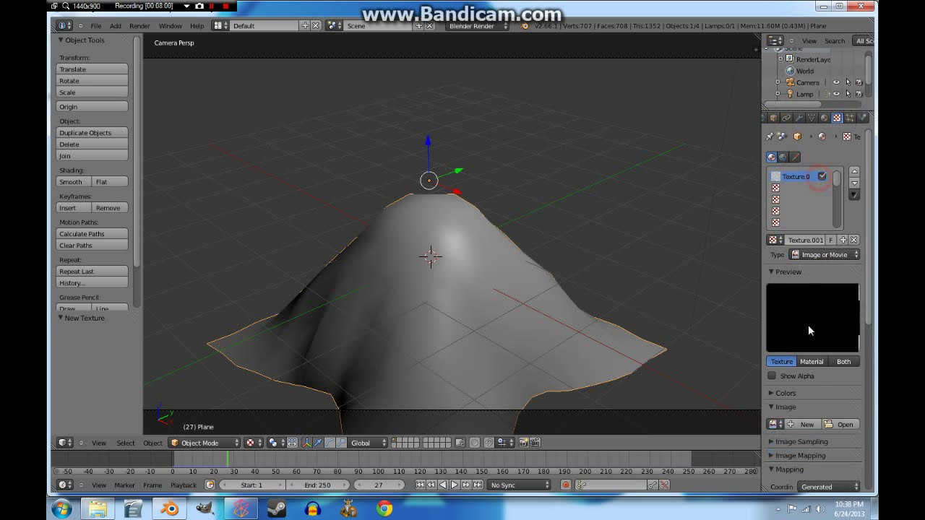
{"action": "left_click", "coordinate": [835, 424]}
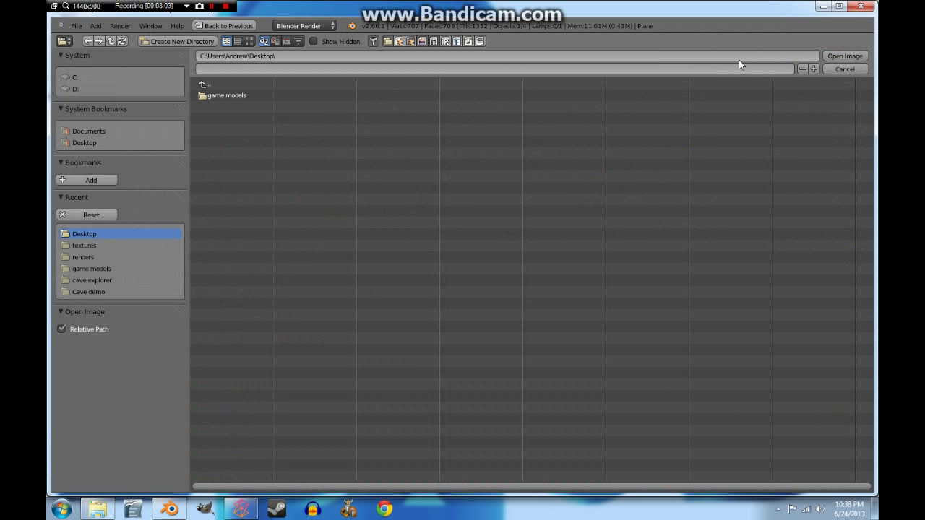
{"action": "left_click", "coordinate": [85, 246]}
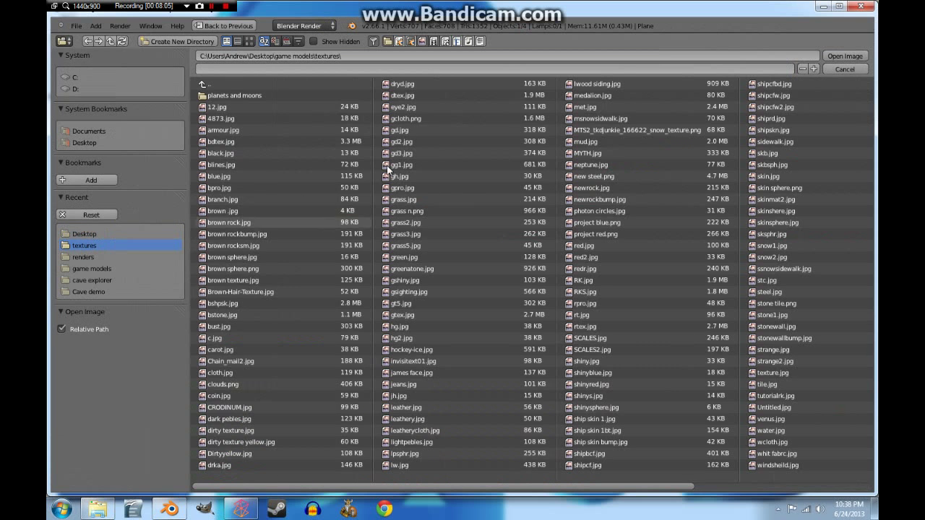
{"action": "left_click", "coordinate": [408, 119]}
Load gcloth.png and tick the Specular influence checkboxes for the texture.
{"action": "left_click", "coordinate": [838, 56]}
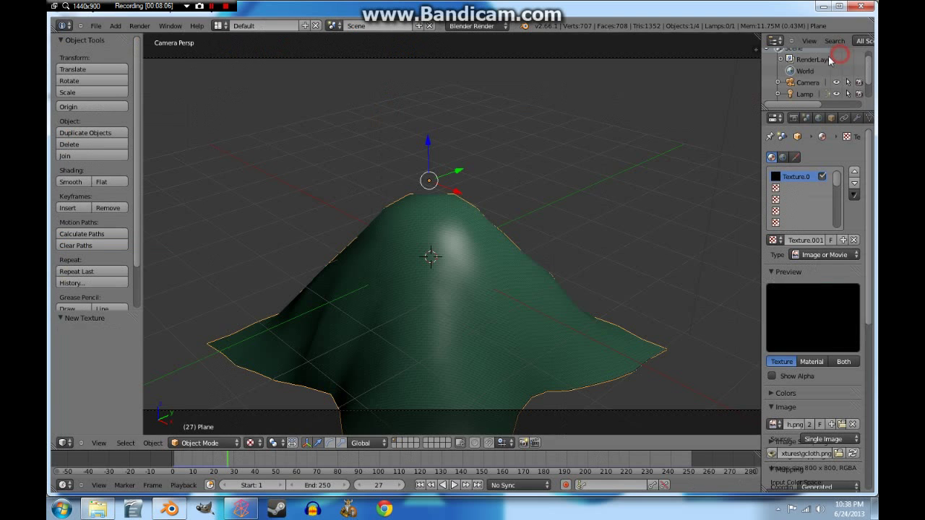
{"action": "scroll", "coordinate": [472, 319], "scroll_direction": "up", "scroll_amount": 5}
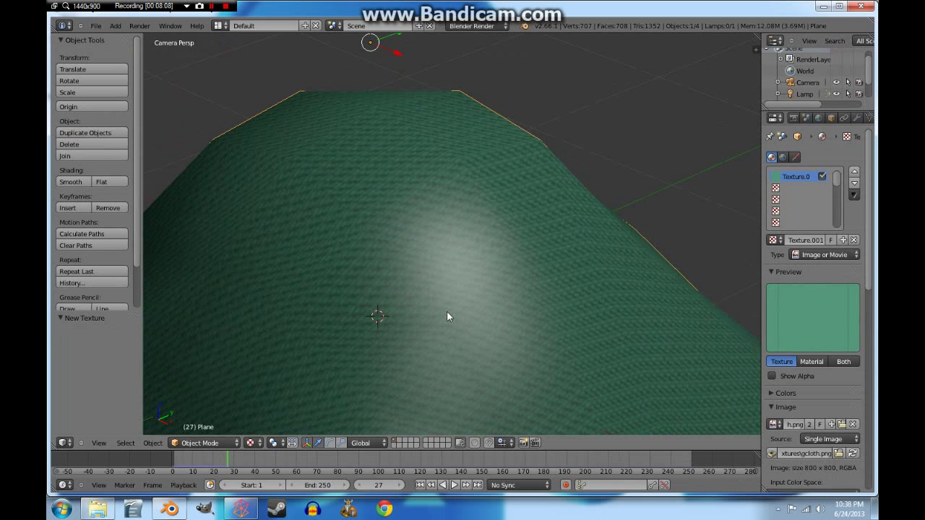
{"action": "scroll", "coordinate": [390, 257], "scroll_direction": "down", "scroll_amount": 4}
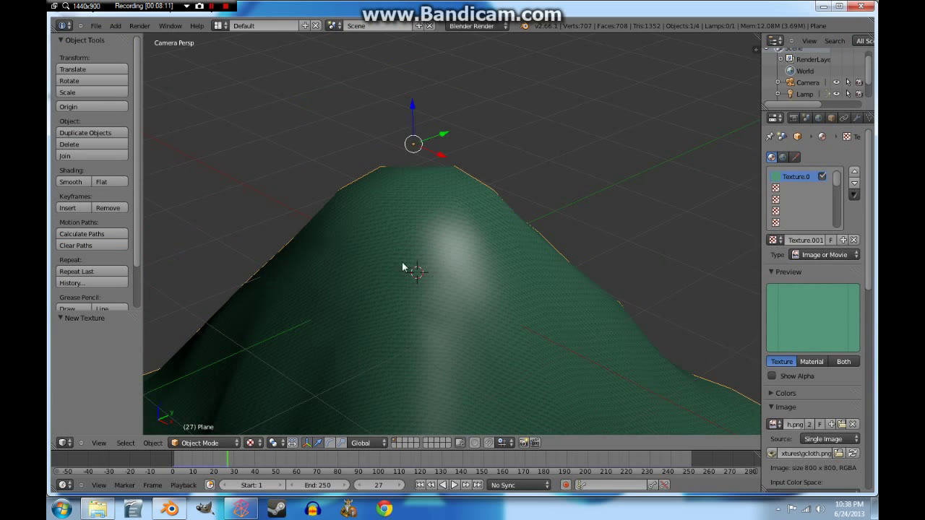
{"action": "scroll", "coordinate": [433, 275], "scroll_direction": "up", "scroll_amount": 3}
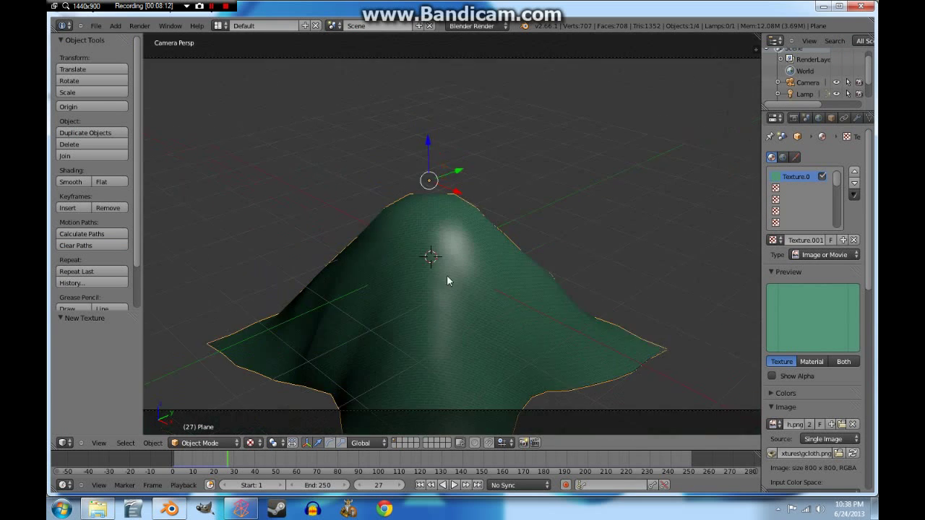
{"action": "scroll", "coordinate": [447, 275], "scroll_direction": "down", "scroll_amount": 2}
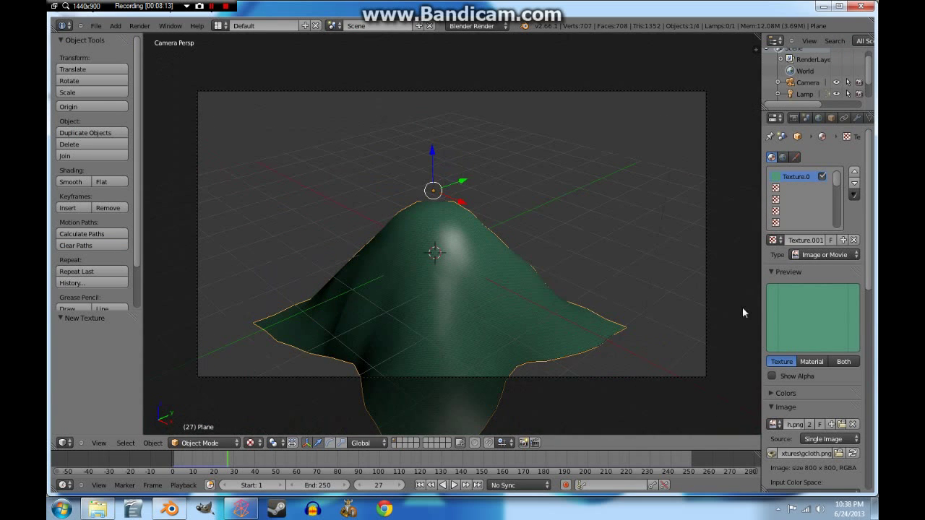
{"action": "scroll", "coordinate": [845, 118], "scroll_direction": "down", "scroll_amount": 3}
{"action": "scroll", "coordinate": [828, 396], "scroll_direction": "down", "scroll_amount": 10}
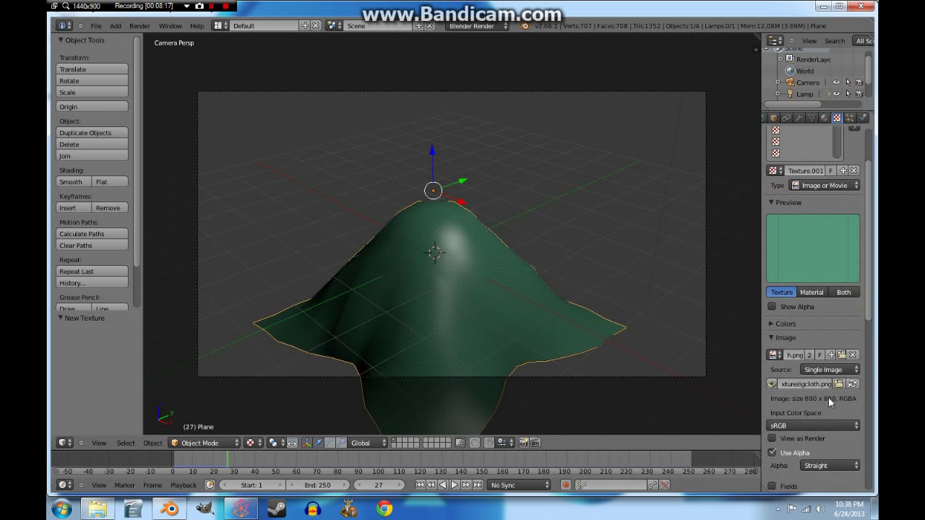
{"action": "scroll", "coordinate": [813, 398], "scroll_direction": "down", "scroll_amount": 4}
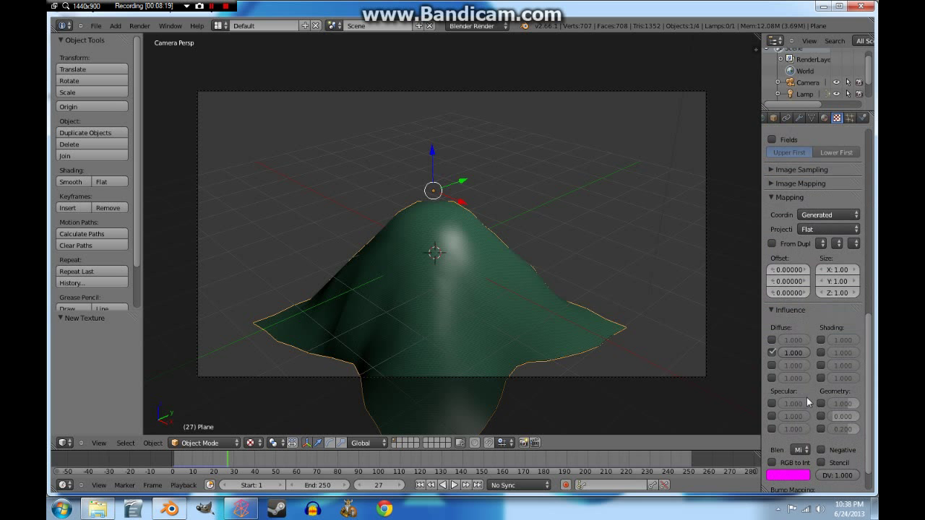
{"action": "left_click", "coordinate": [772, 416]}
{"action": "left_click", "coordinate": [771, 428]}
{"action": "scroll", "coordinate": [501, 301], "scroll_direction": "up", "scroll_amount": 2}
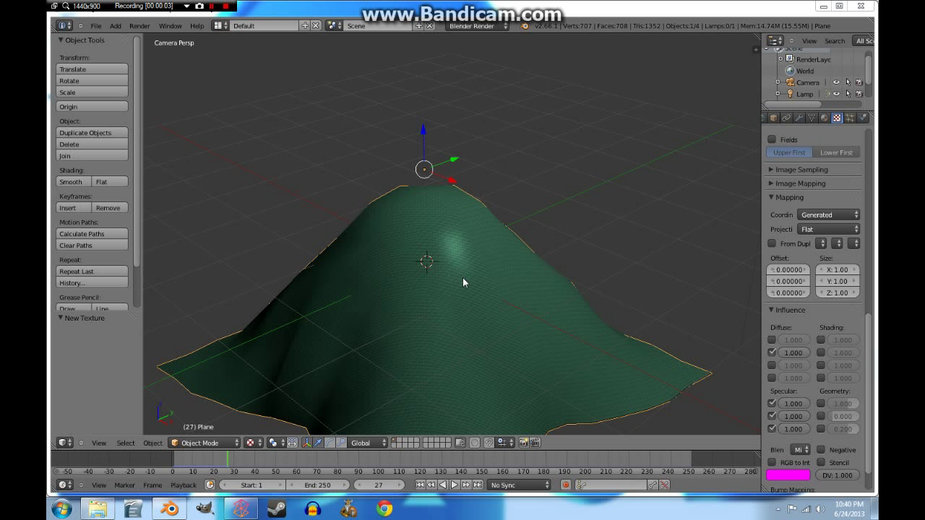
Render the green textured cloth from the camera with F12.
{"action": "key", "text": "F12"}
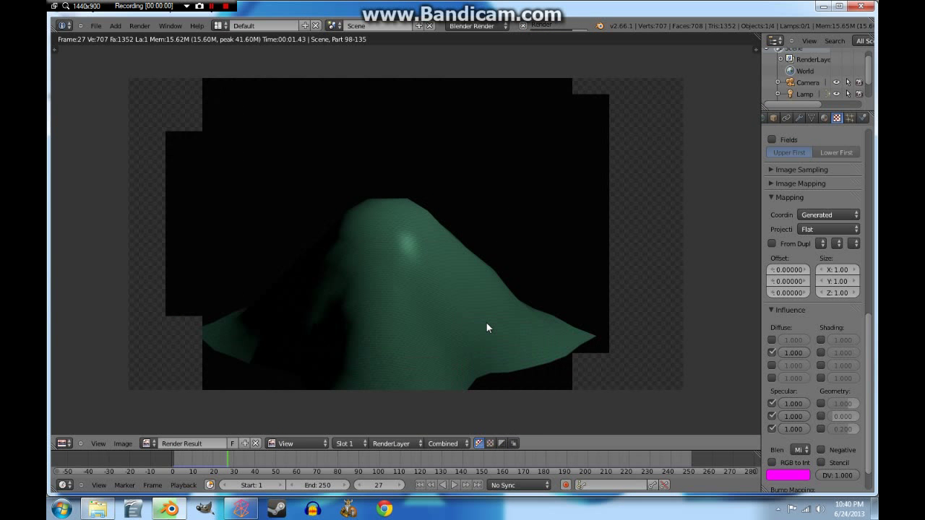